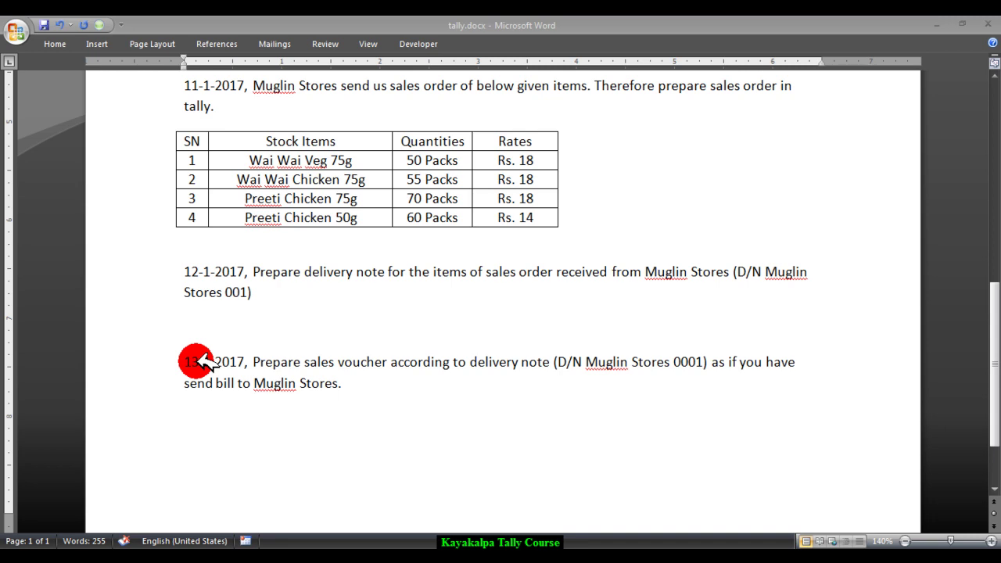
Switch to Tally.ERP 9 and leave the sales ledger report to return to the main Gateway of Tally.
click(246, 560)
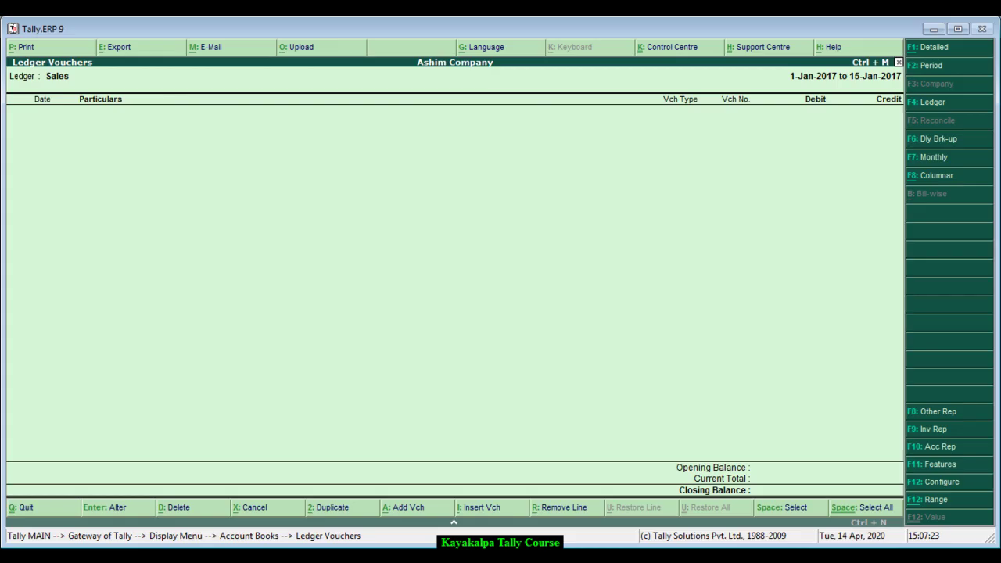
key(Escape)
key(Escape)
key(Escape)
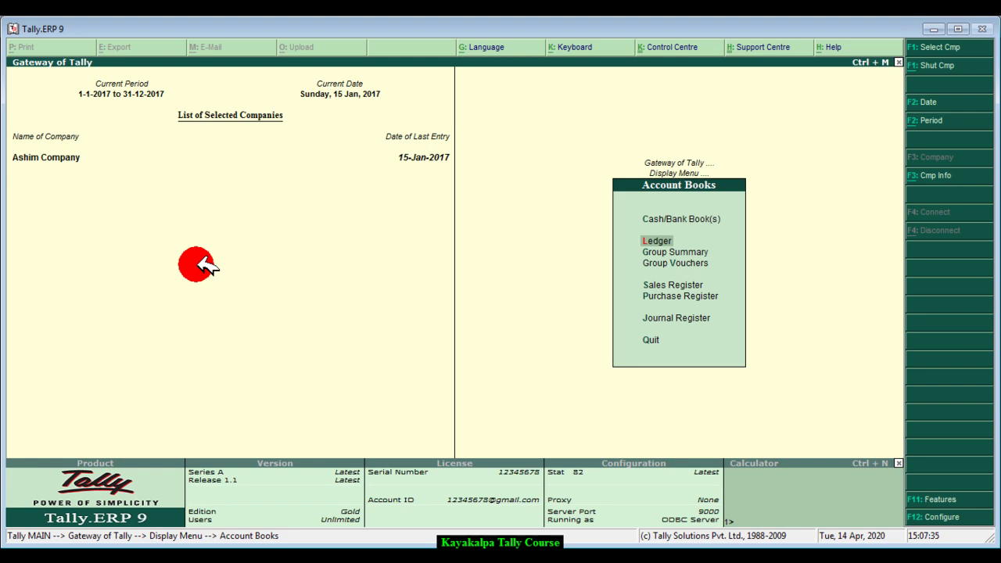
key(Escape)
key(Escape)
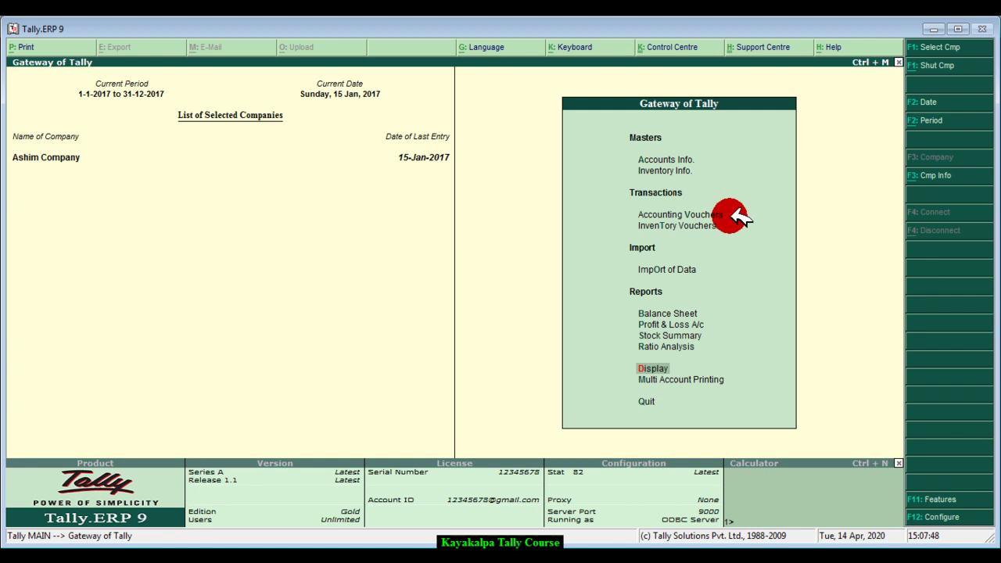
Start a new Sales voucher in Accounting Voucher Creation.
key(Up)
key(Up)
key(Up)
key(Up)
key(Up)
key(Up)
key(Up)
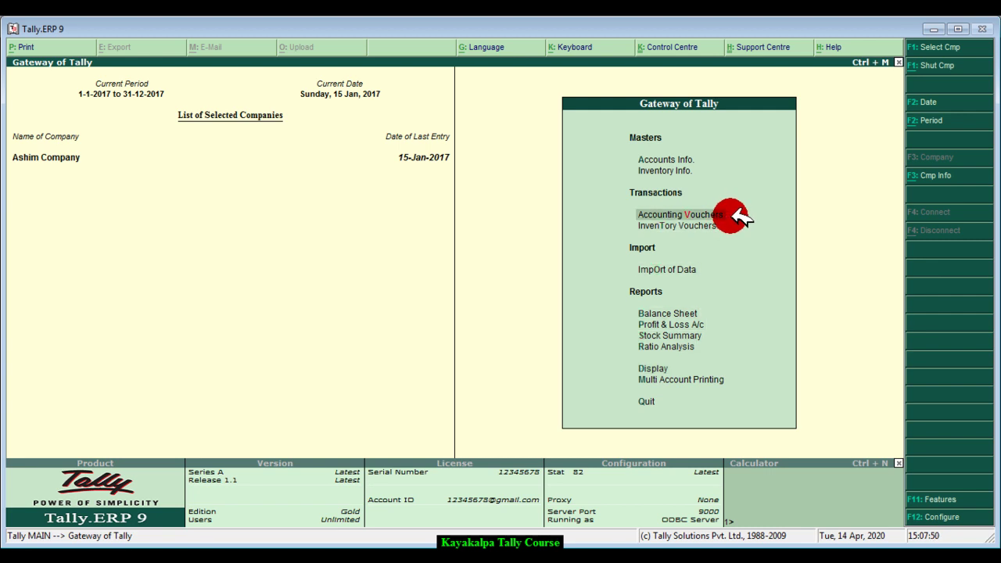
key(Return)
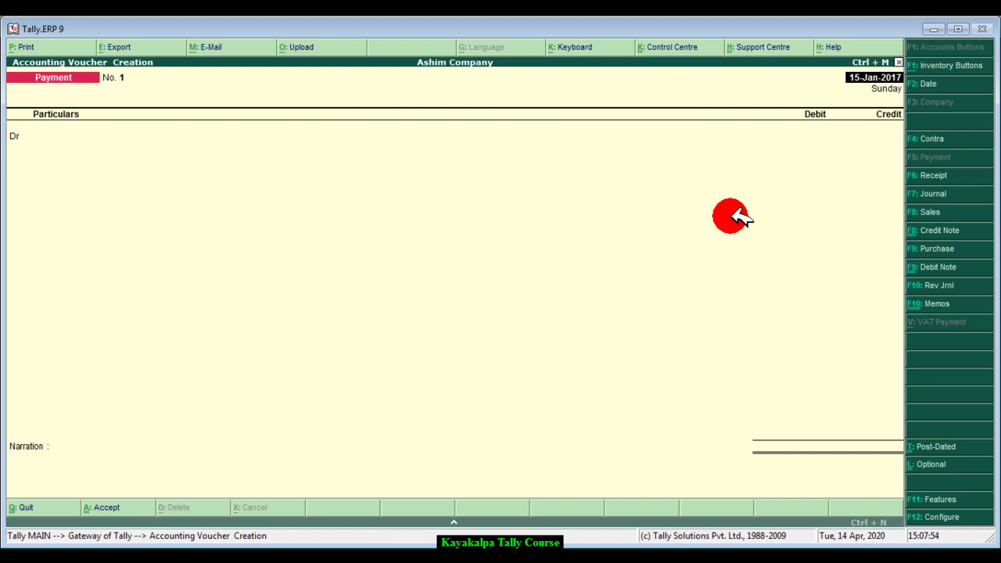
click(957, 215)
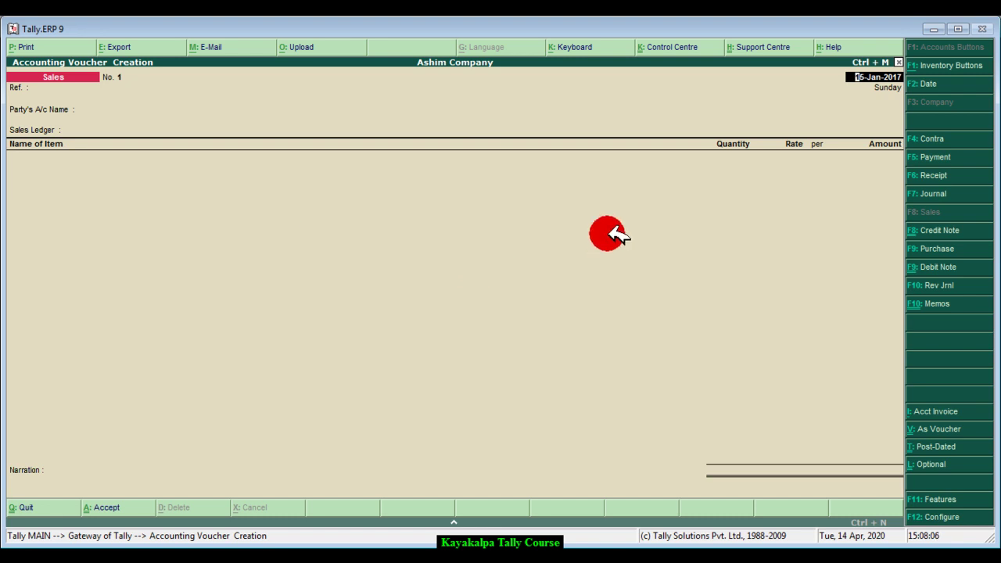
Review the company's accounting features, including the invoicing and debit/credit note options, without changing them.
click(959, 500)
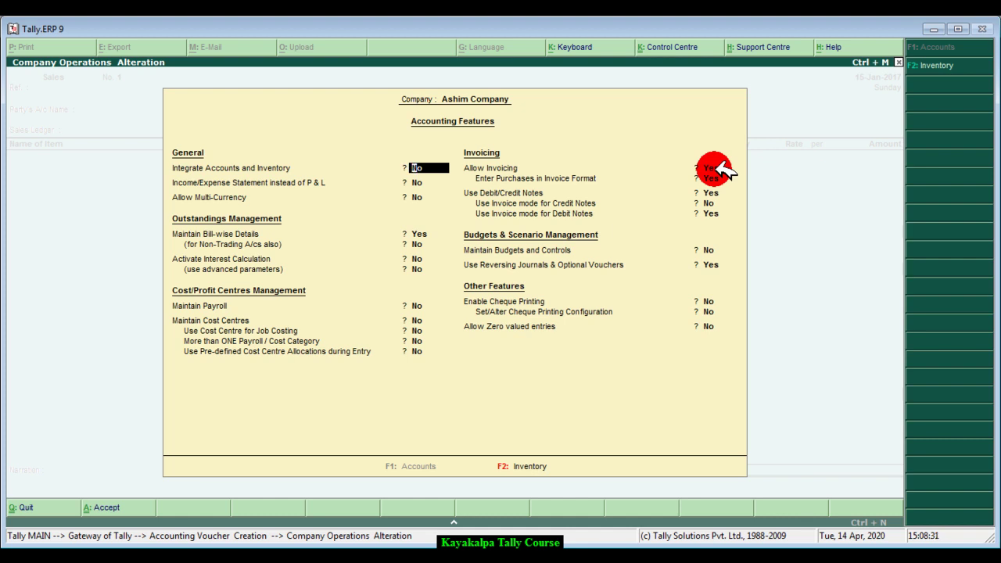
key(Return)
key(Return)
key(Return)
key(Return)
key(Return)
key(Return)
key(Return)
key(Return)
key(Return)
key(Return)
key(Return)
key(Return)
key(Return)
key(Return)
key(Return)
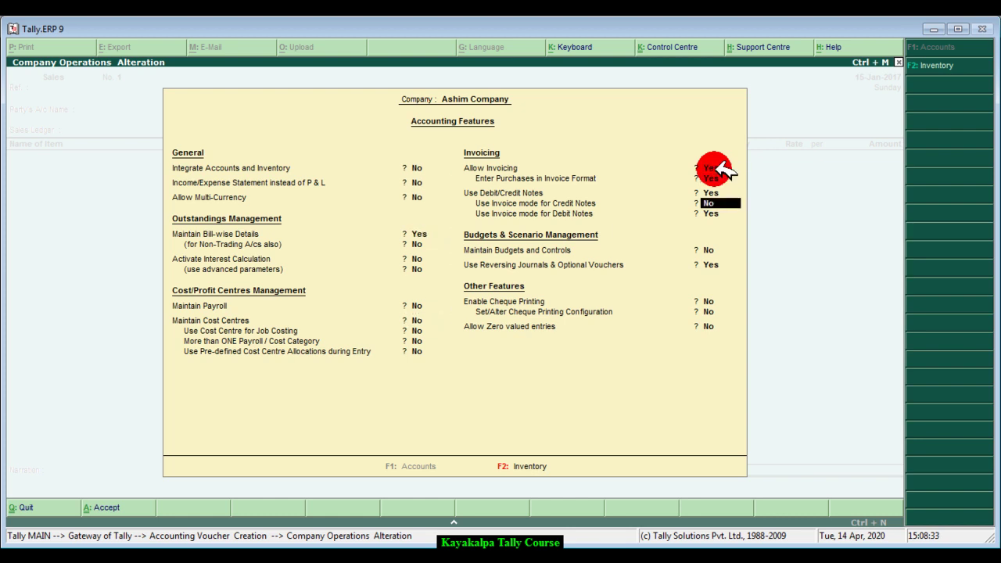
key(Return)
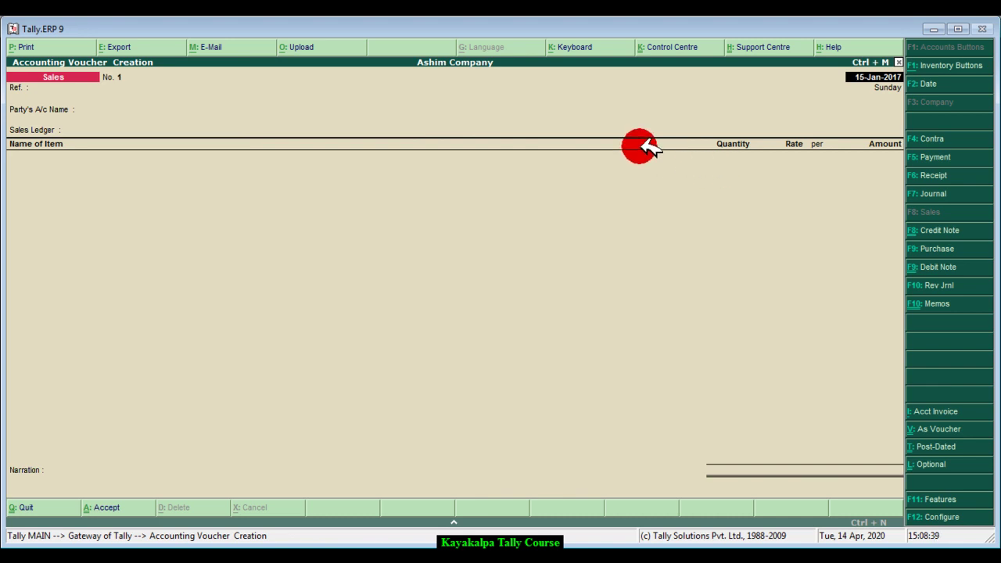
Put the sales voucher in invoice mode, date it 13-1-2017 and leave the reference blank.
click(934, 428)
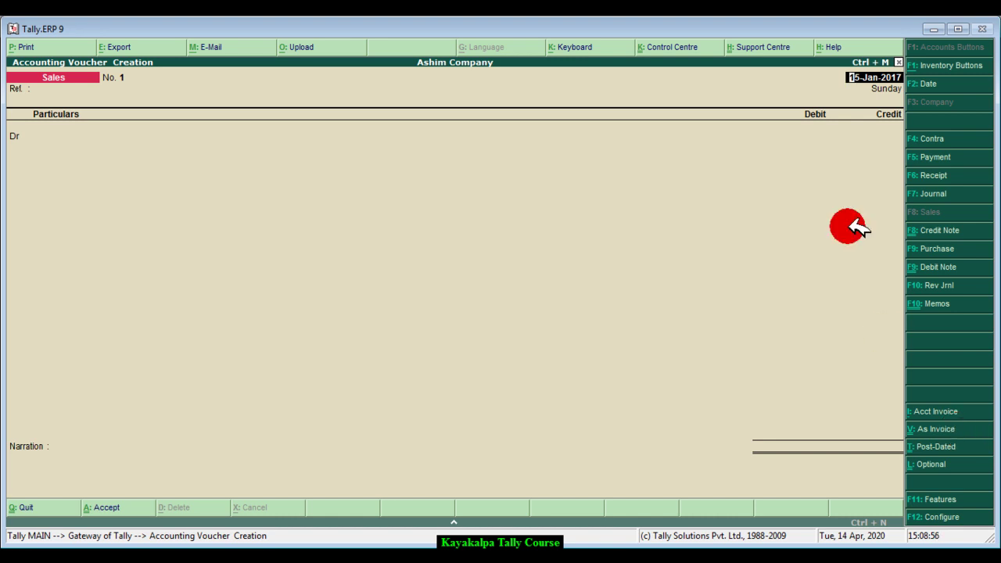
click(970, 431)
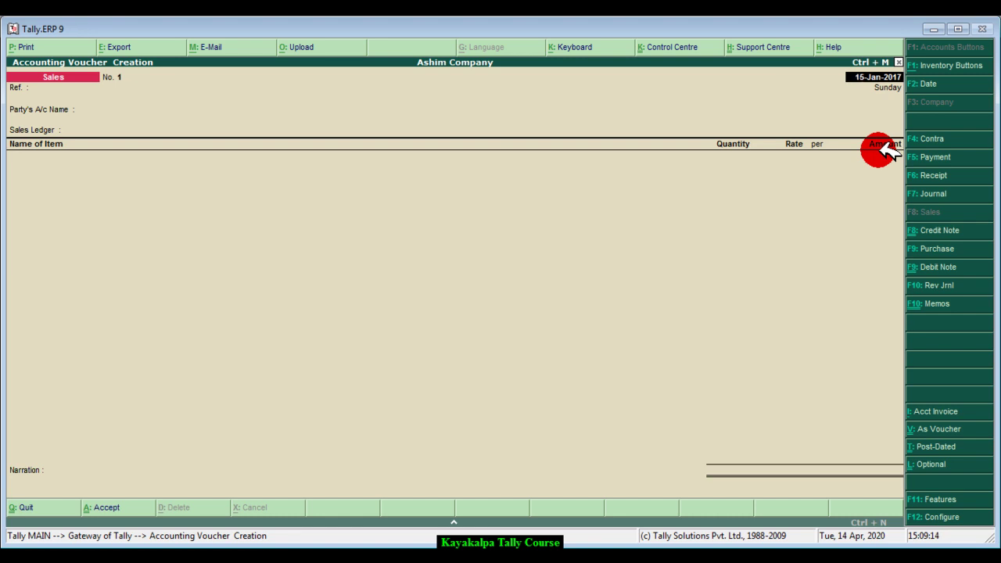
text(13 1 2017)
key(Return)
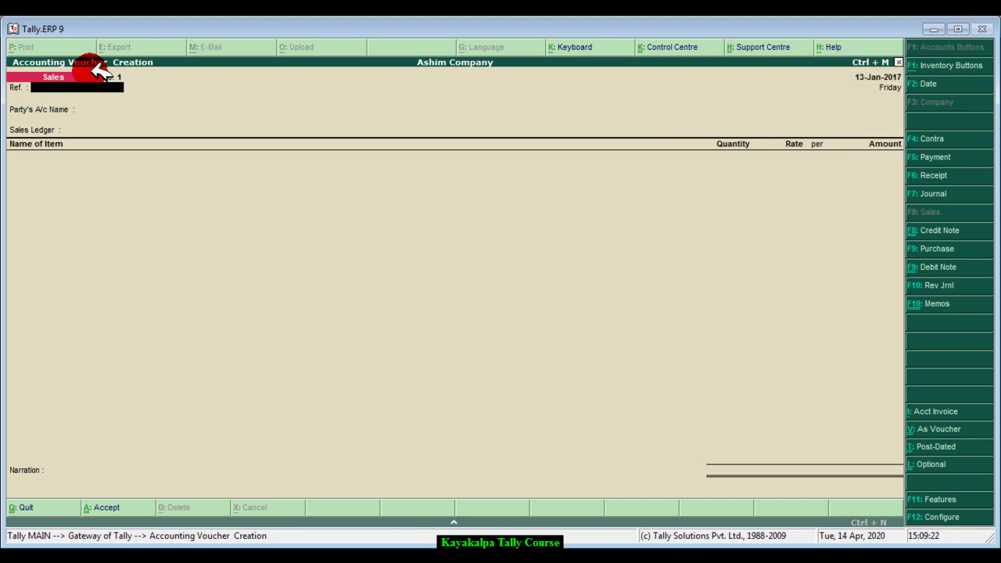
key(Return)
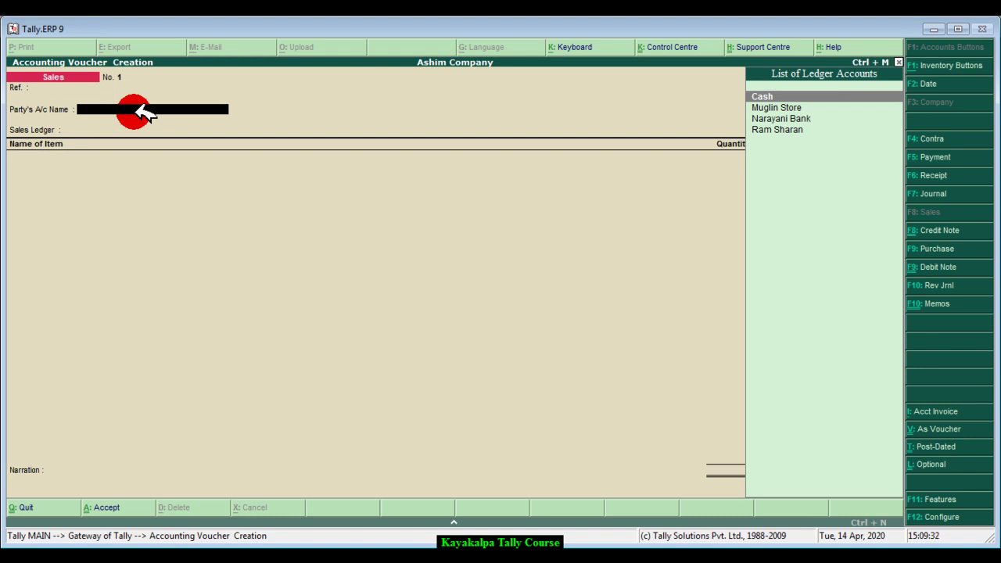
Choose Muglin Store as the party and link delivery note D/N Muglin Stores 0001, ending the delivery note list.
click(796, 108)
key(Return)
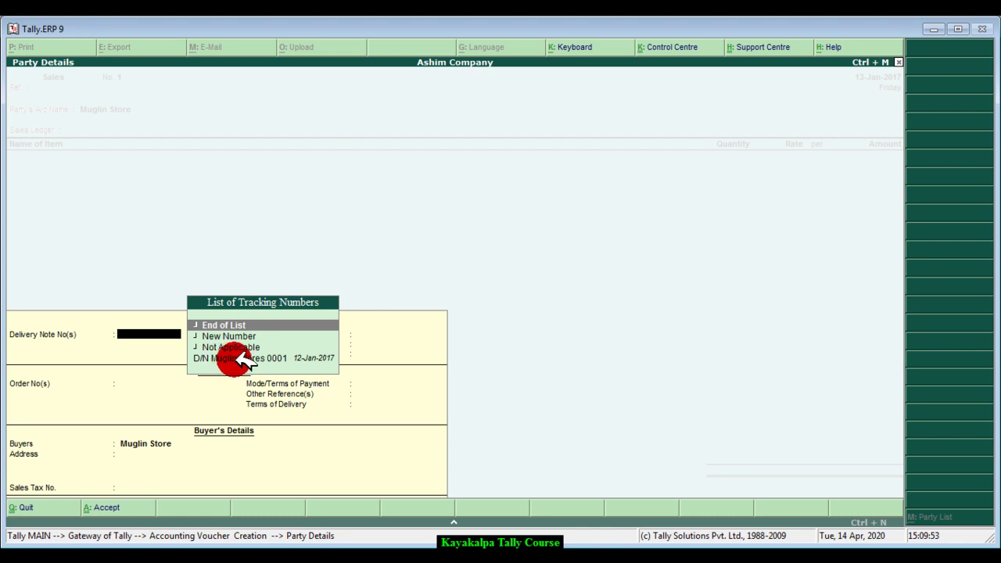
click(270, 356)
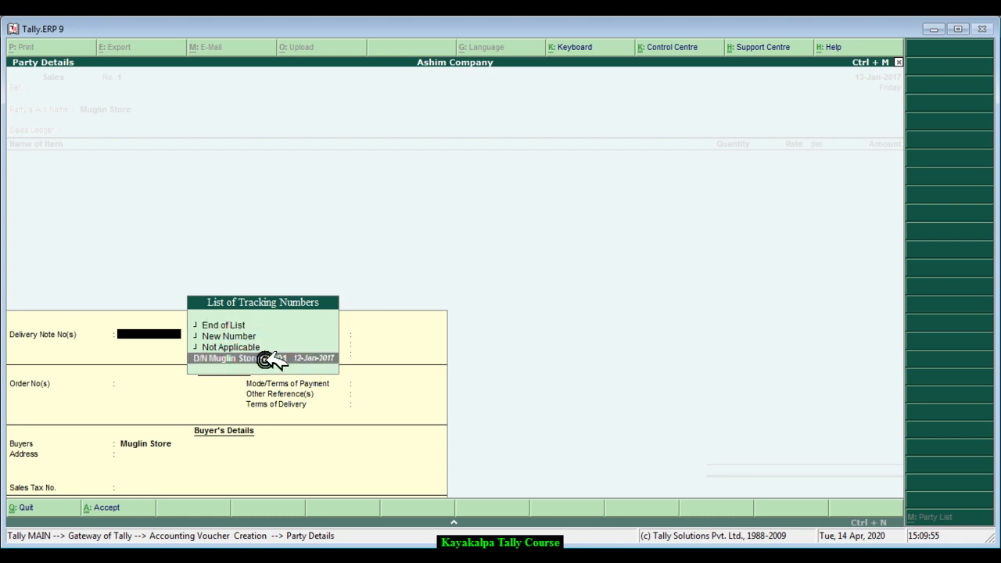
click(272, 359)
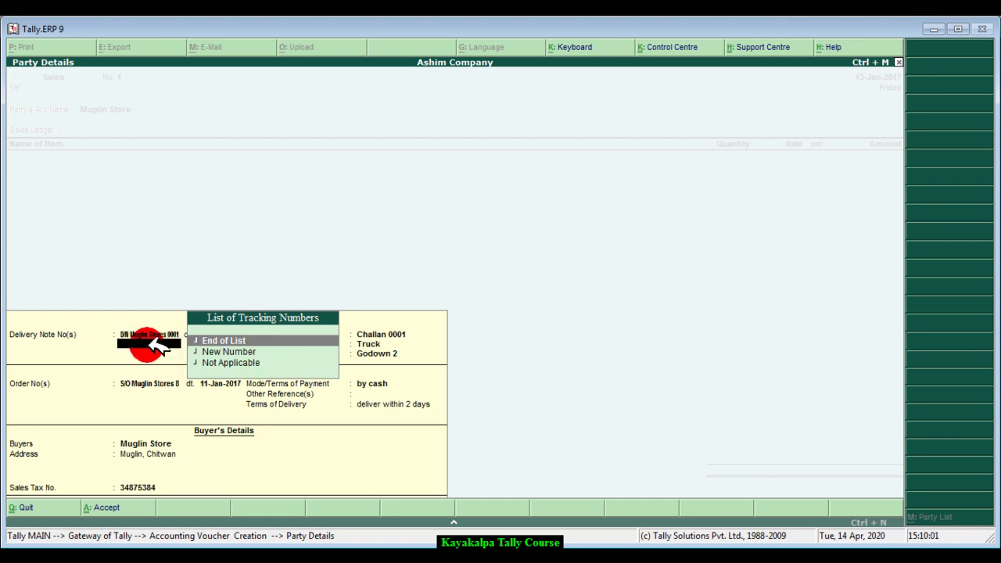
click(278, 342)
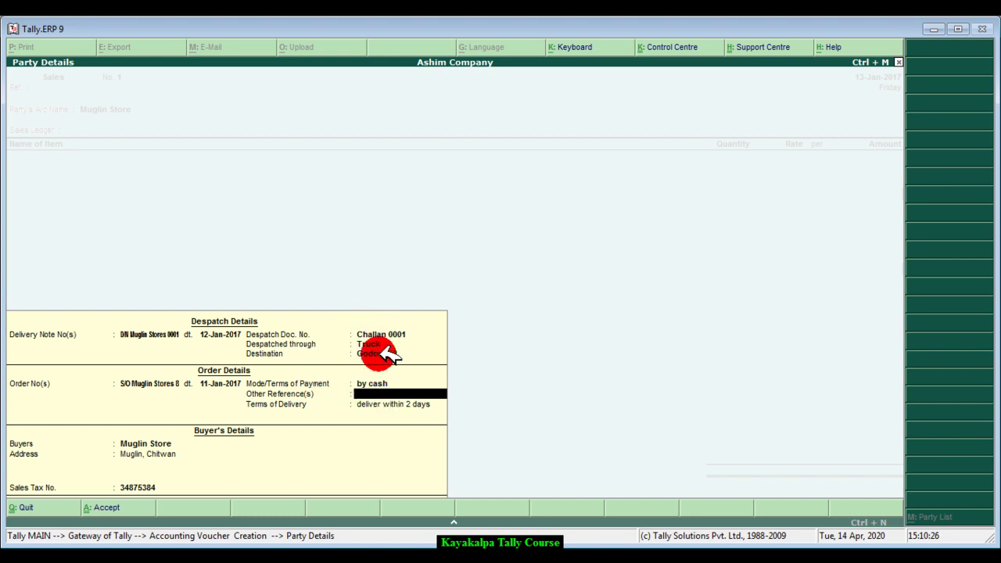
Accept the remaining party details and select Sales as the sales ledger.
key(Return)
key(Return)
key(Return)
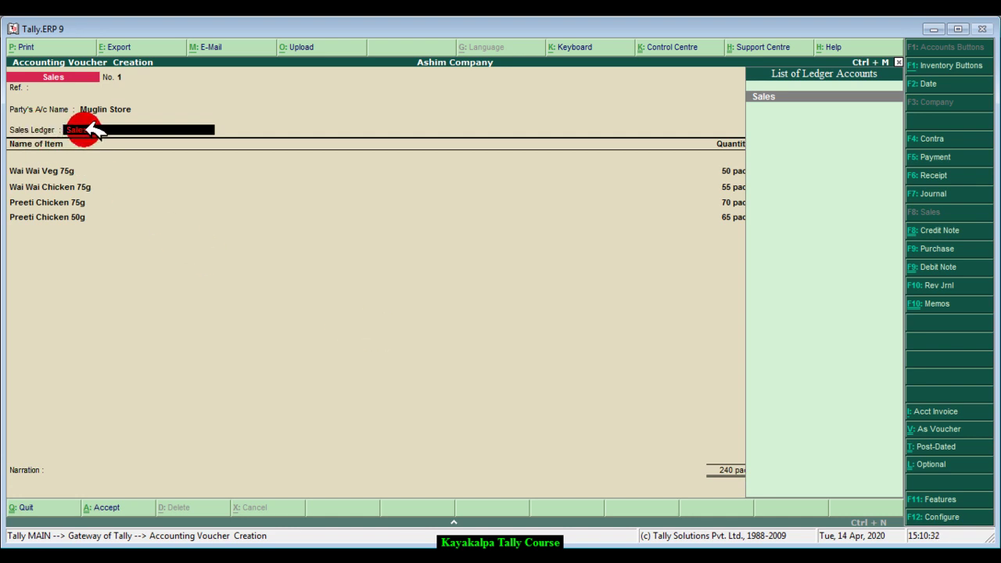
click(809, 96)
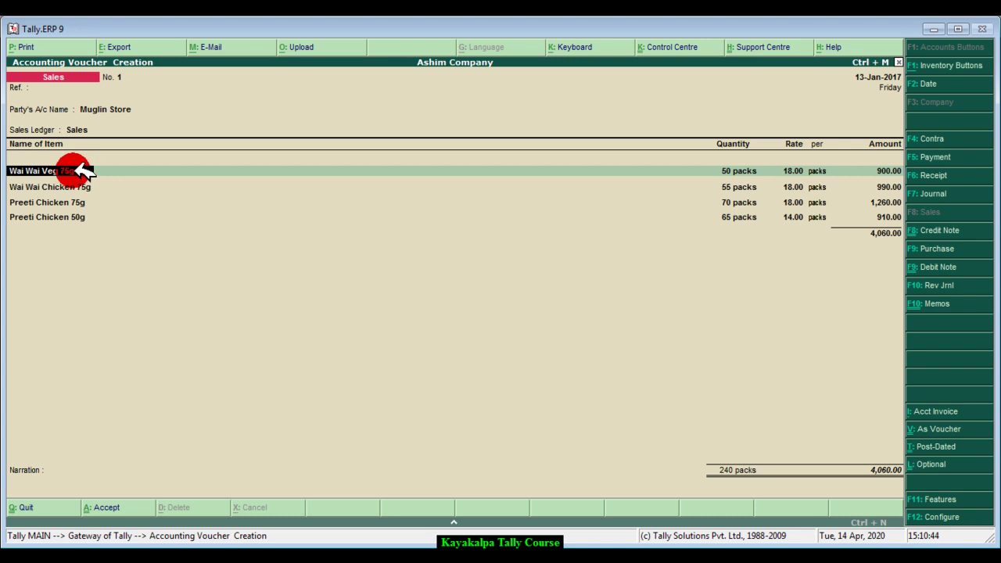
Allocate Wai Wai Veg 75g to D/N Muglin Stores 0001, accepting 50 packs at 18.00, and end its allocation list.
key(Return)
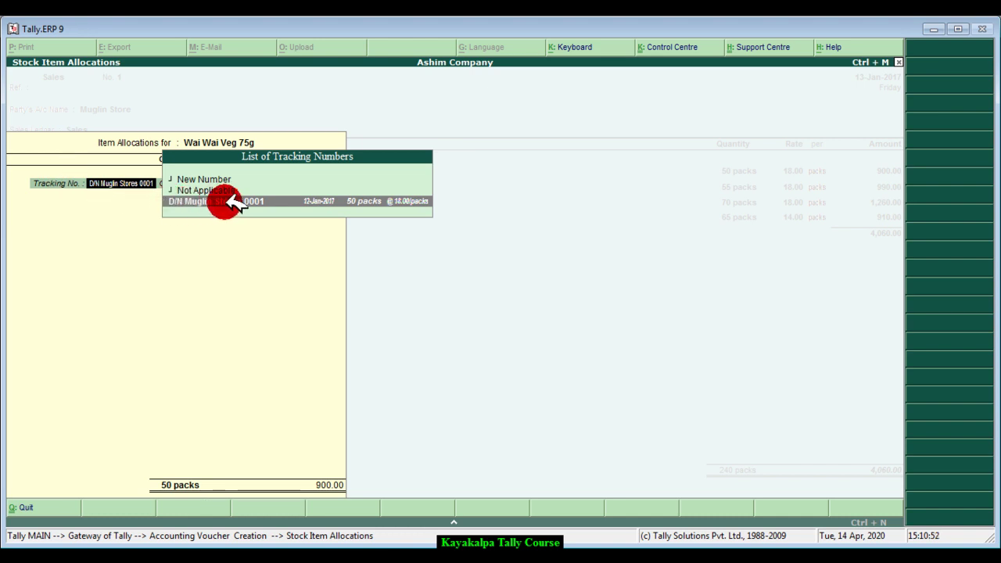
click(278, 211)
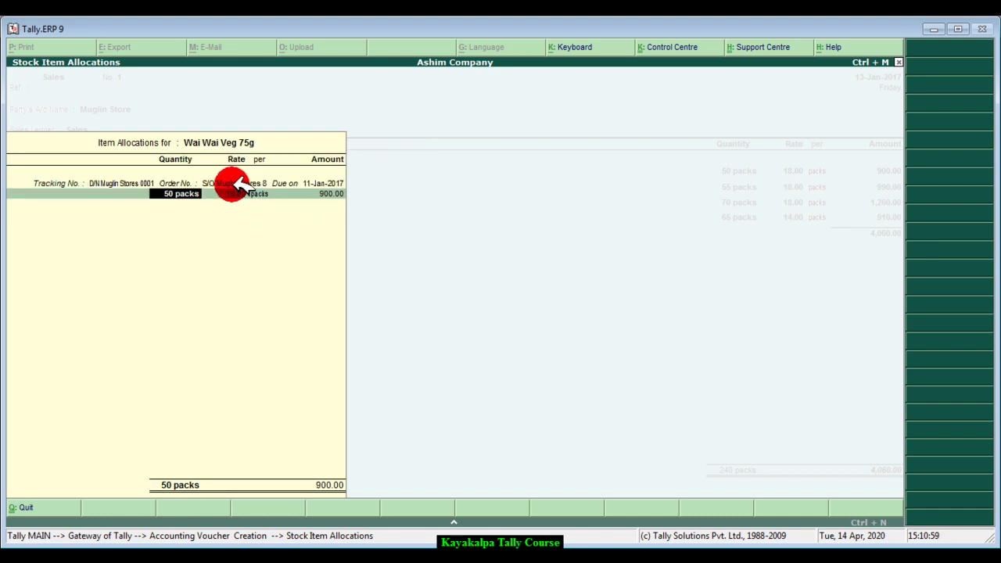
key(Return)
key(Return)
key(Return)
key(Return)
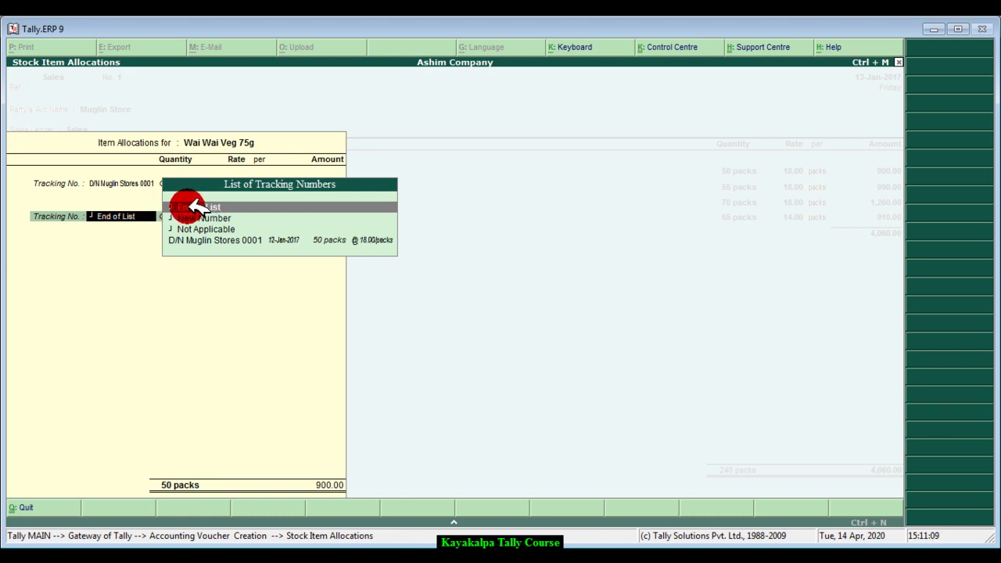
click(245, 206)
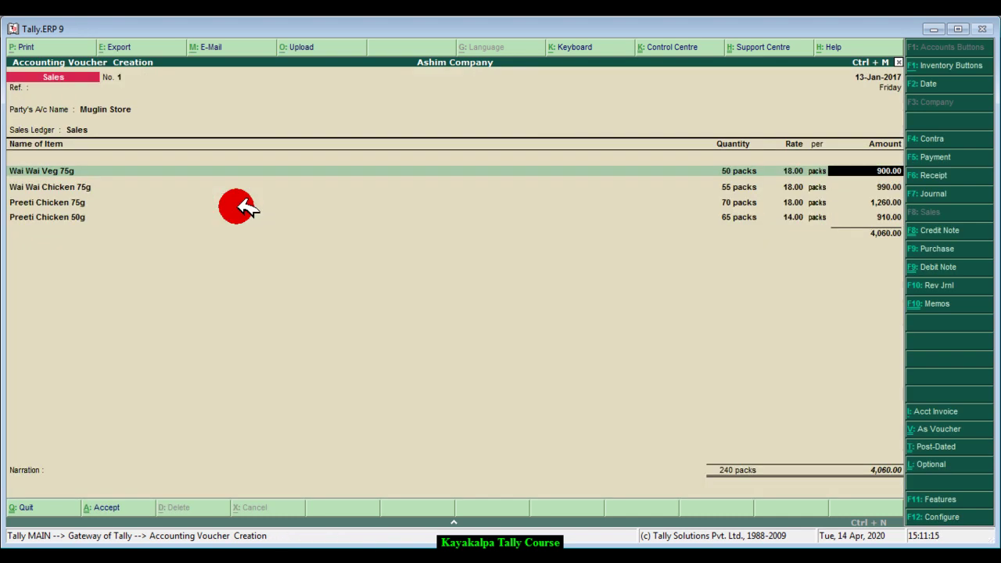
key(Return)
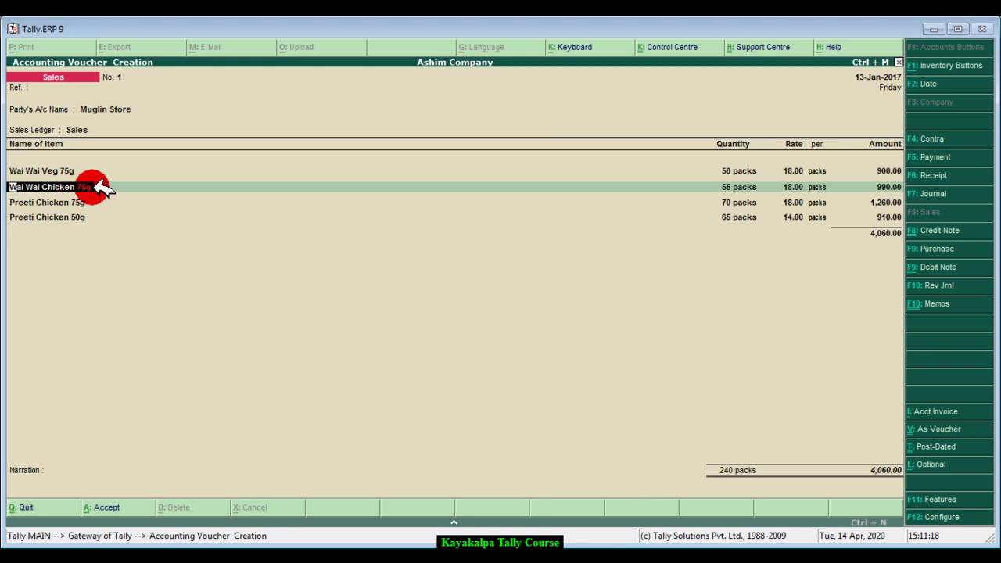
Allocate Wai Wai Chicken 75g to D/N Muglin Stores 0001, accepting 55 packs at 18.00, and end its allocation list.
key(Return)
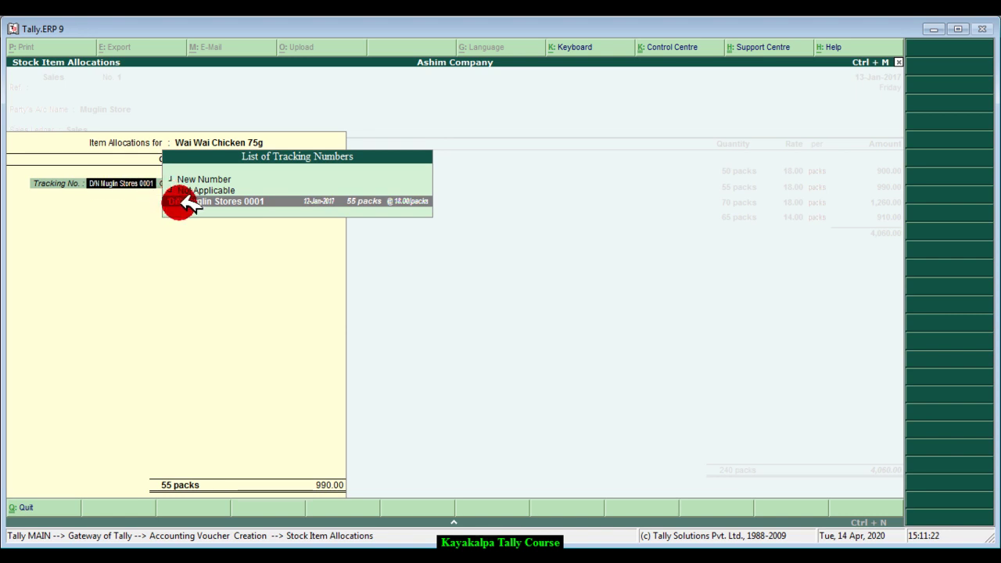
click(291, 202)
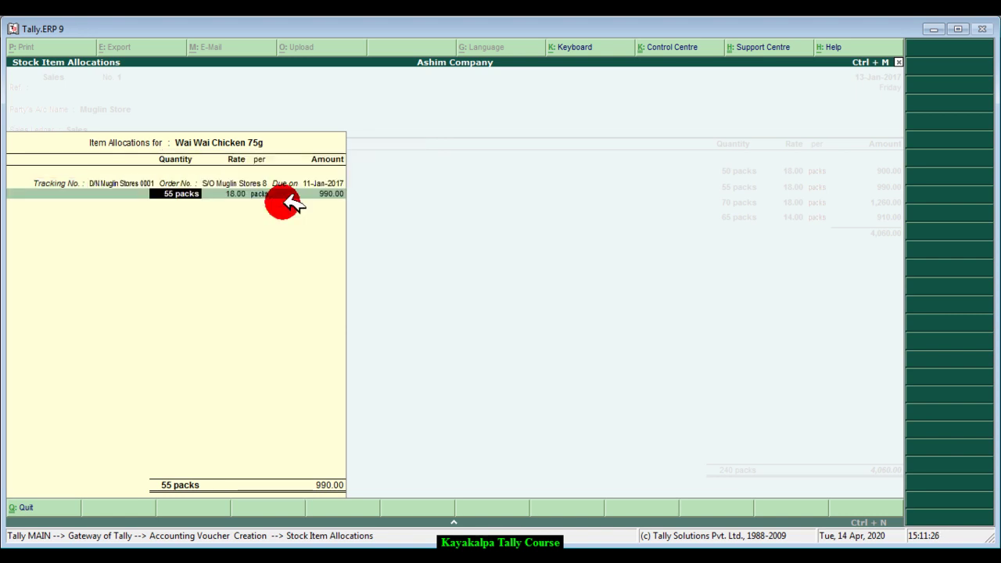
key(Return)
key(Return)
key(Return)
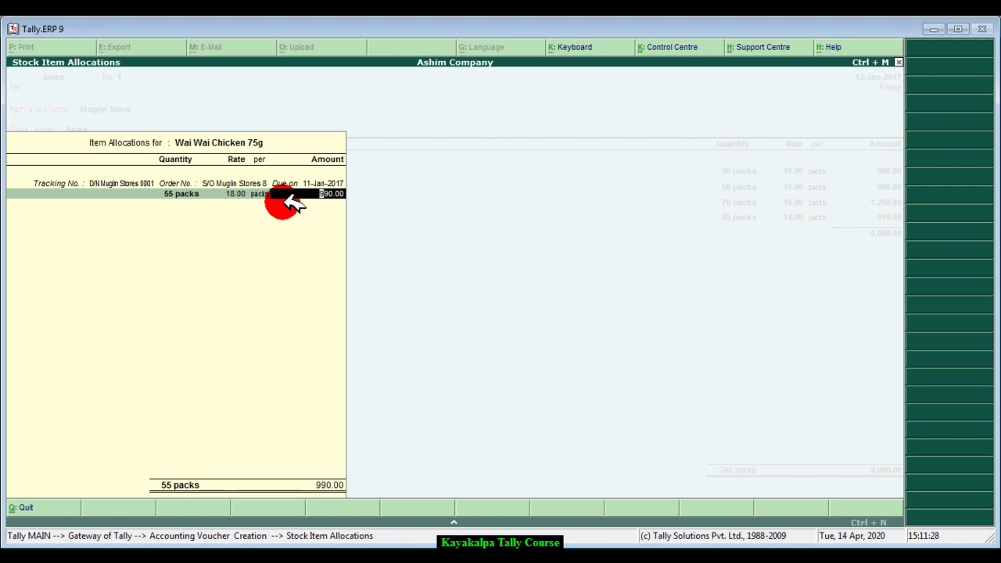
key(Return)
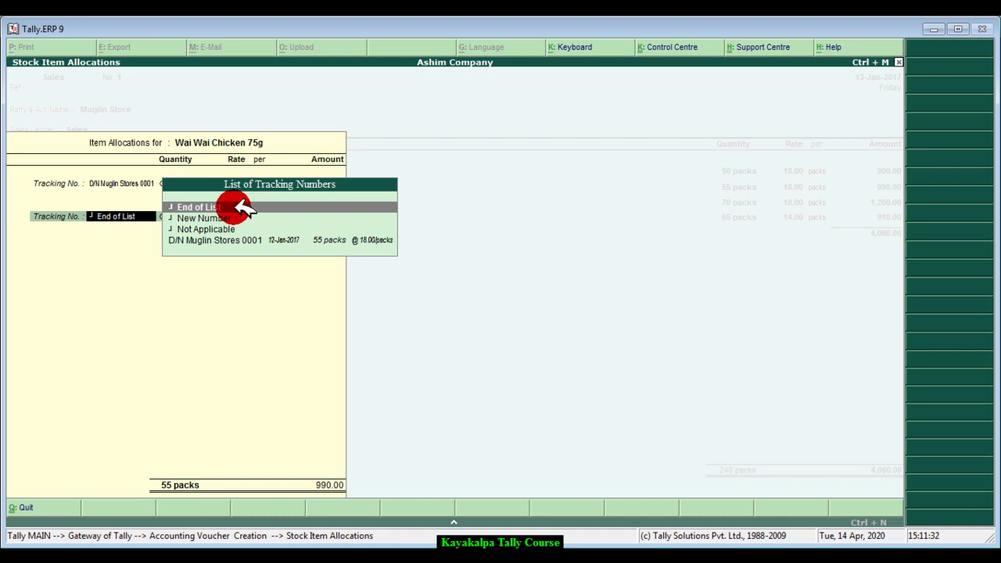
click(261, 206)
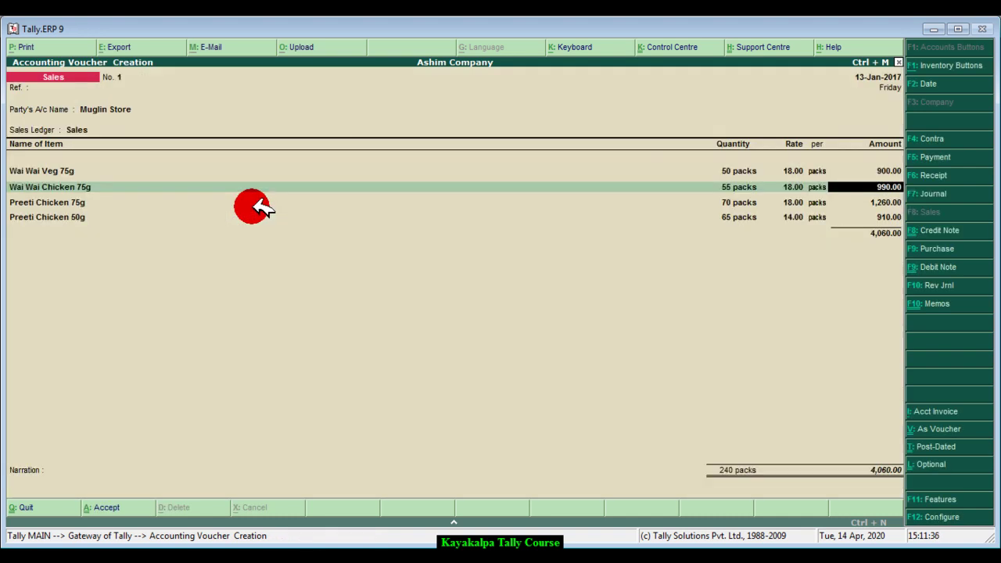
key(Return)
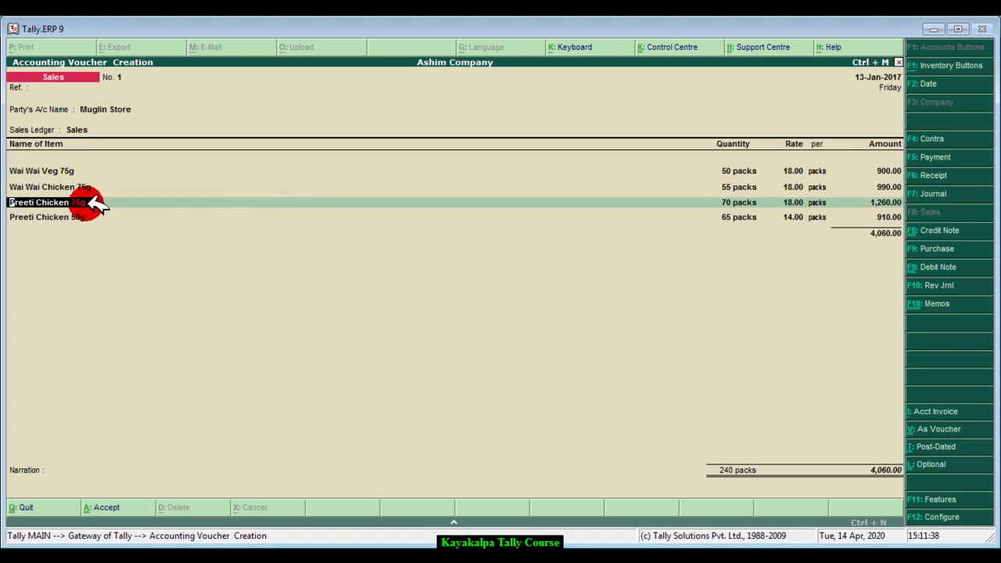
Allocate Preeti Chicken 75g to D/N Muglin Stores 0001, accepting 70 packs at 18.00, and end its allocation list.
key(Return)
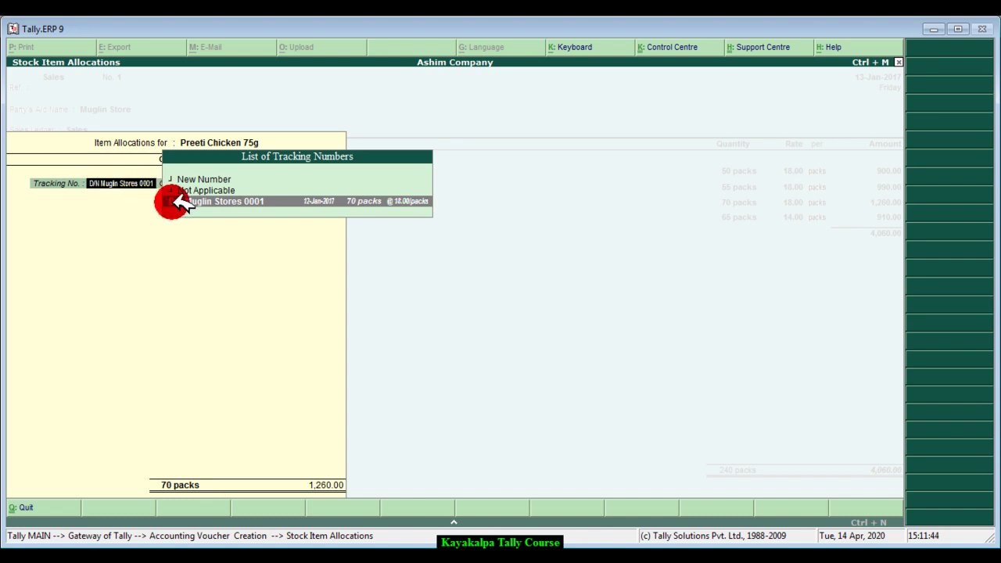
click(313, 200)
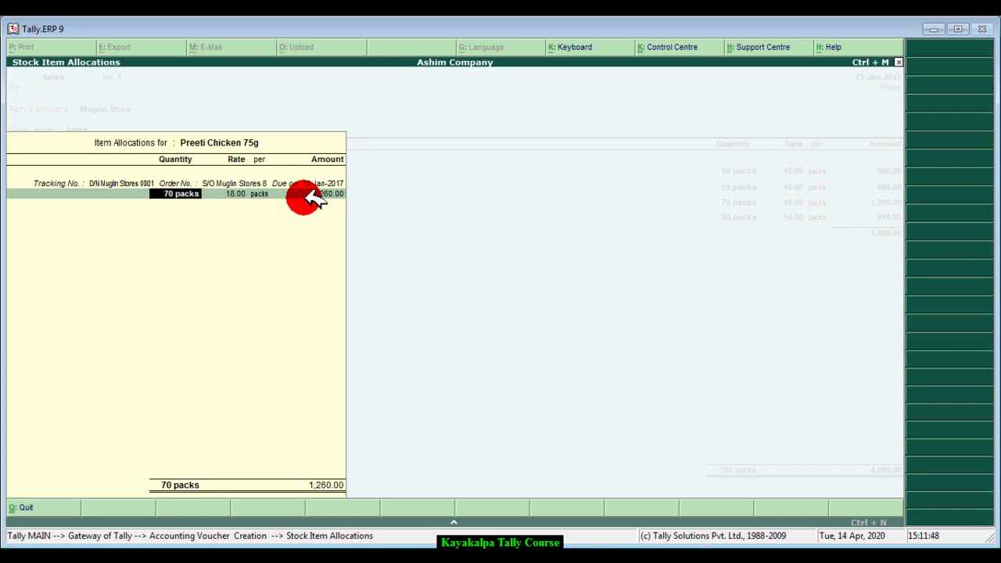
key(Return)
key(Return)
key(Return)
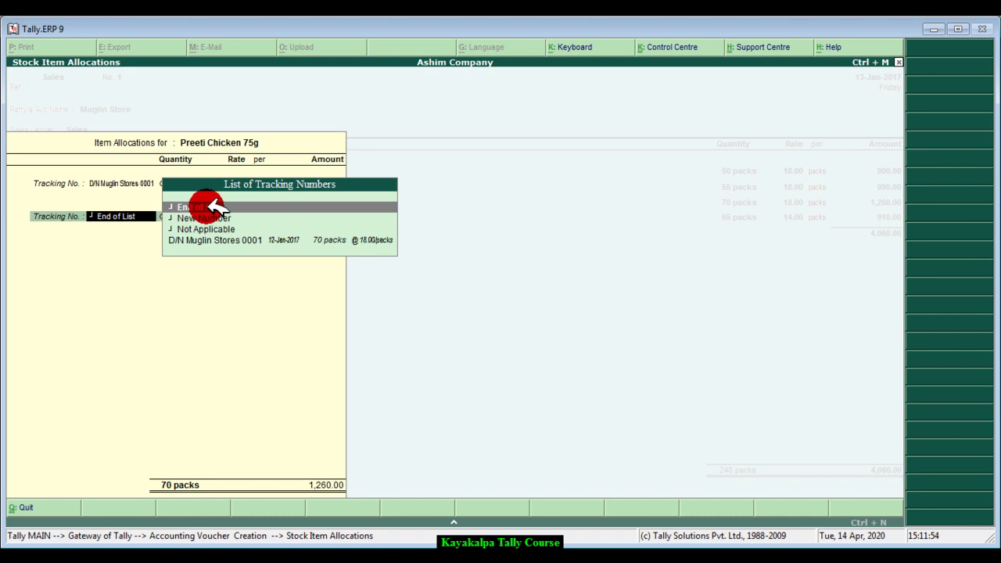
click(270, 205)
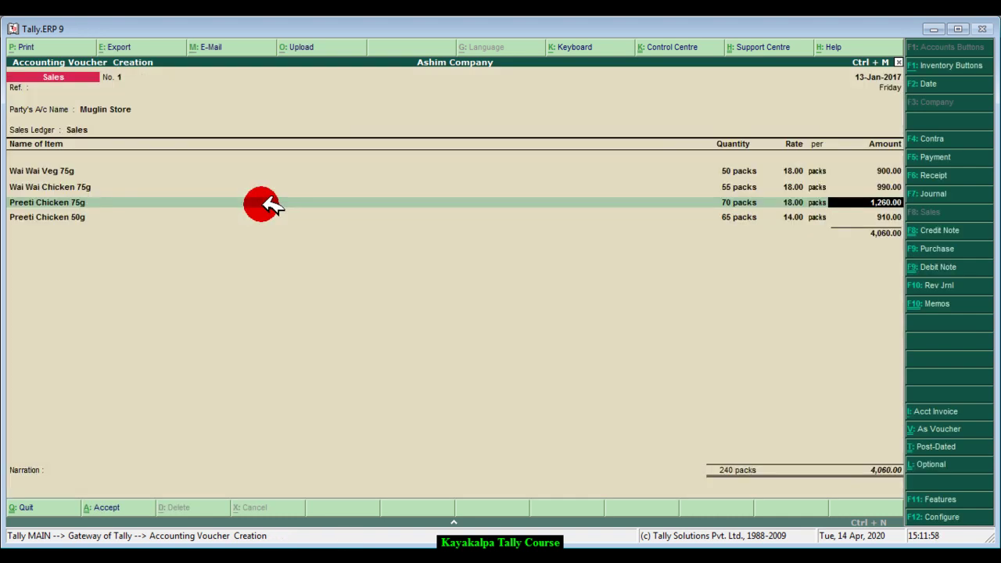
key(Return)
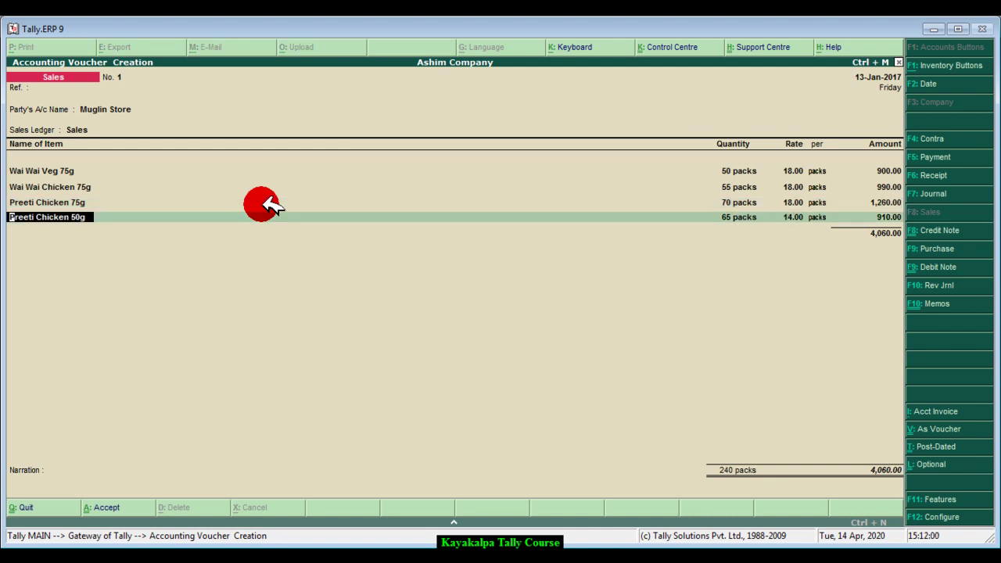
Allocate Preeti Chicken 50g to D/N Muglin Stores 0001, accepting 65 packs at 14.00, and end its allocation list.
key(Return)
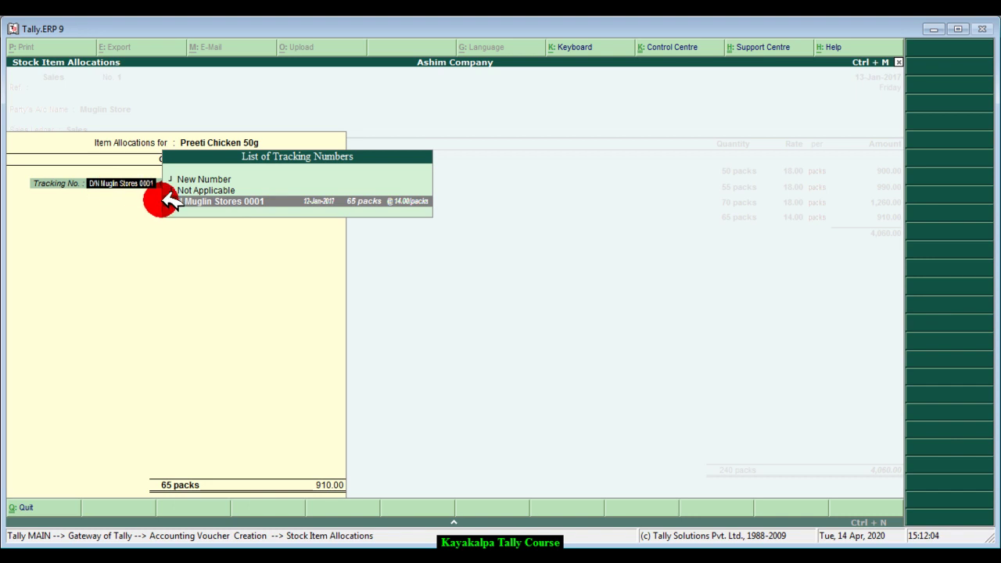
click(289, 201)
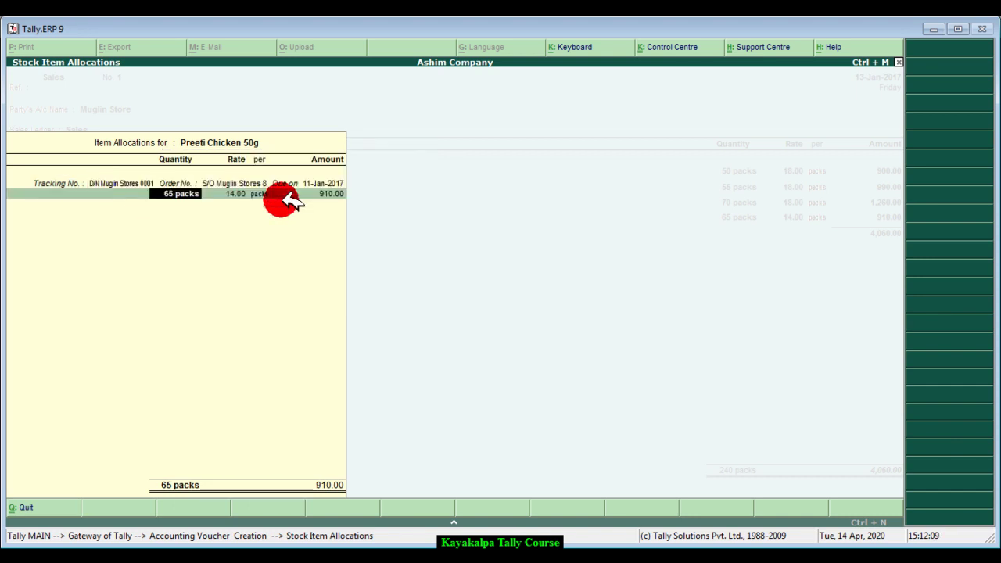
key(Return)
key(Return)
key(Return)
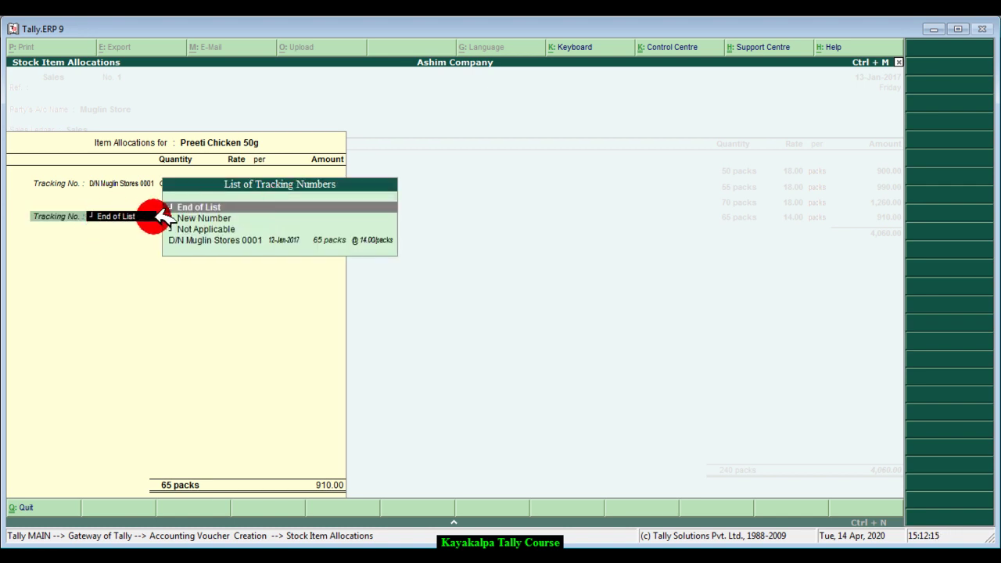
click(263, 206)
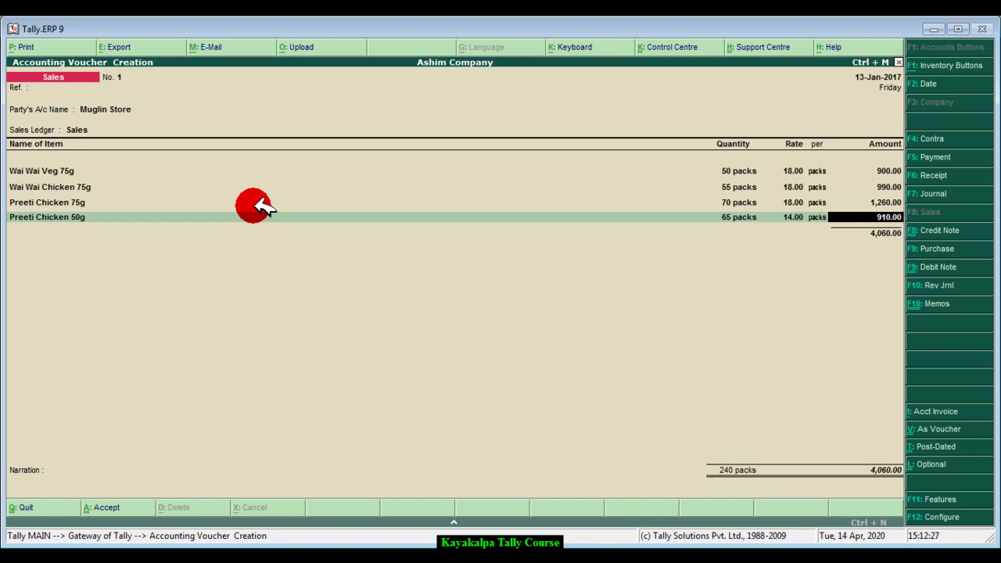
key(Return)
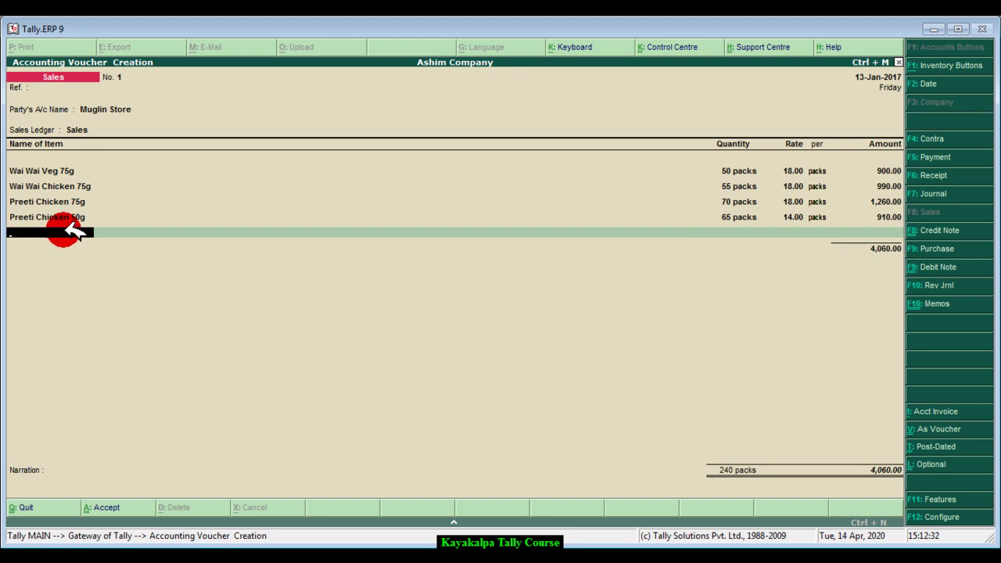
Finish the item entries and end the additional ledger list without adding another ledger.
key(Return)
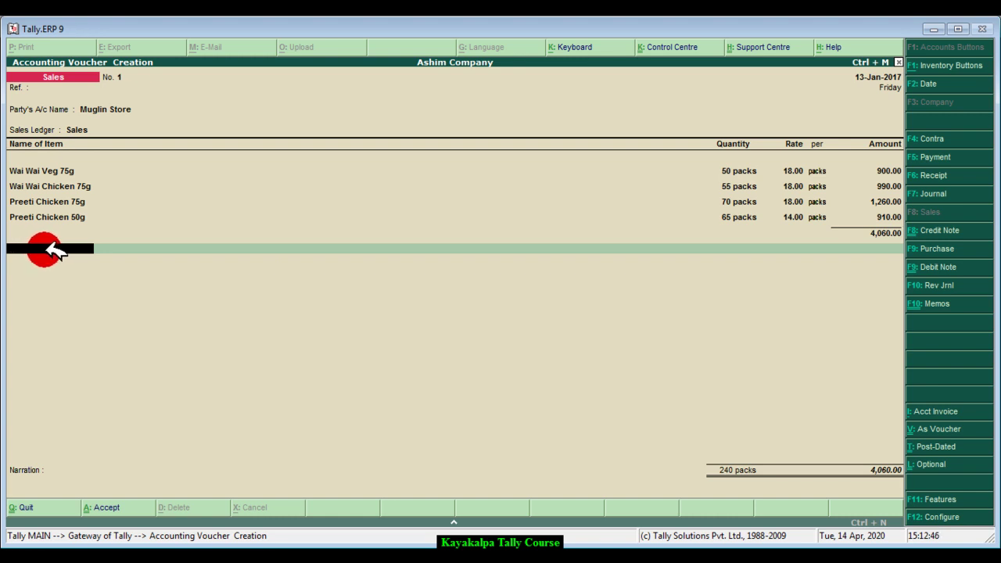
key(space)
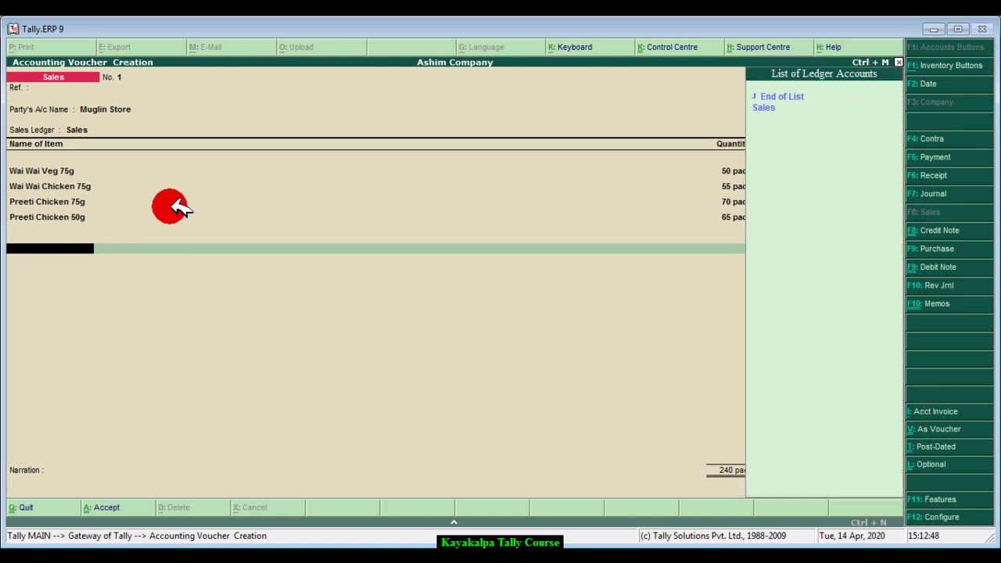
click(782, 96)
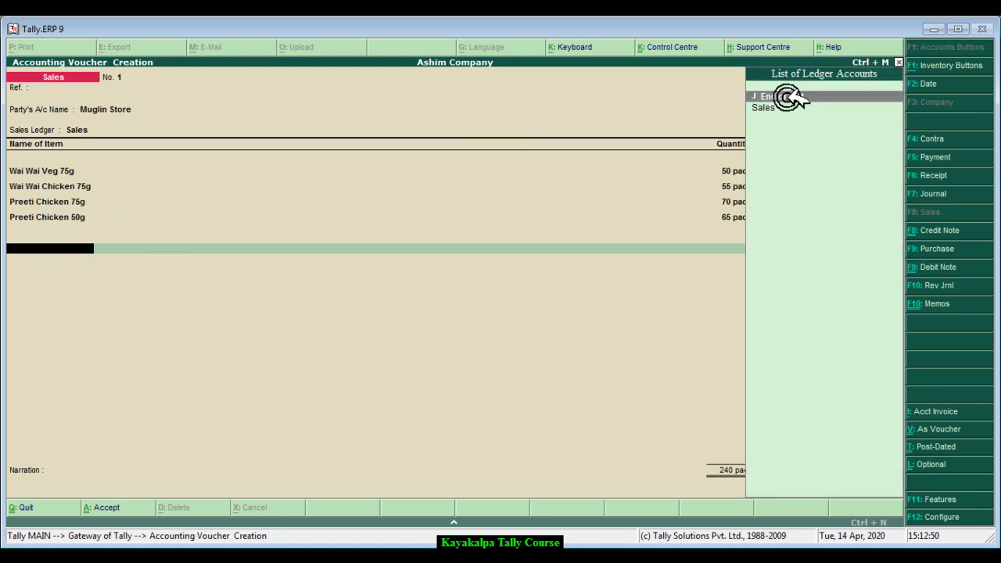
click(782, 96)
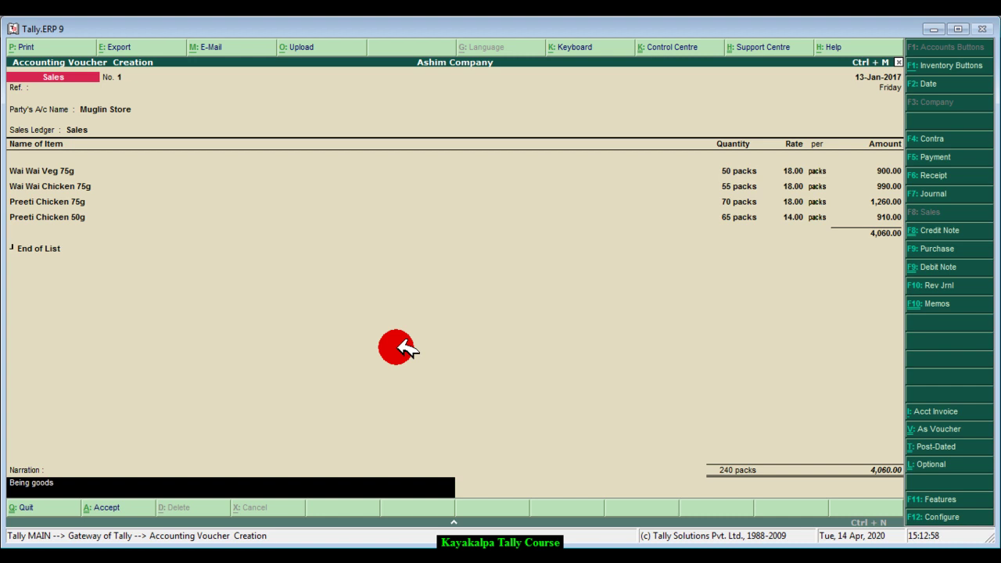
Enter the narration "Being goods sold to customer.", save the sales voucher and leave voucher creation.
text(to)
key(Return)
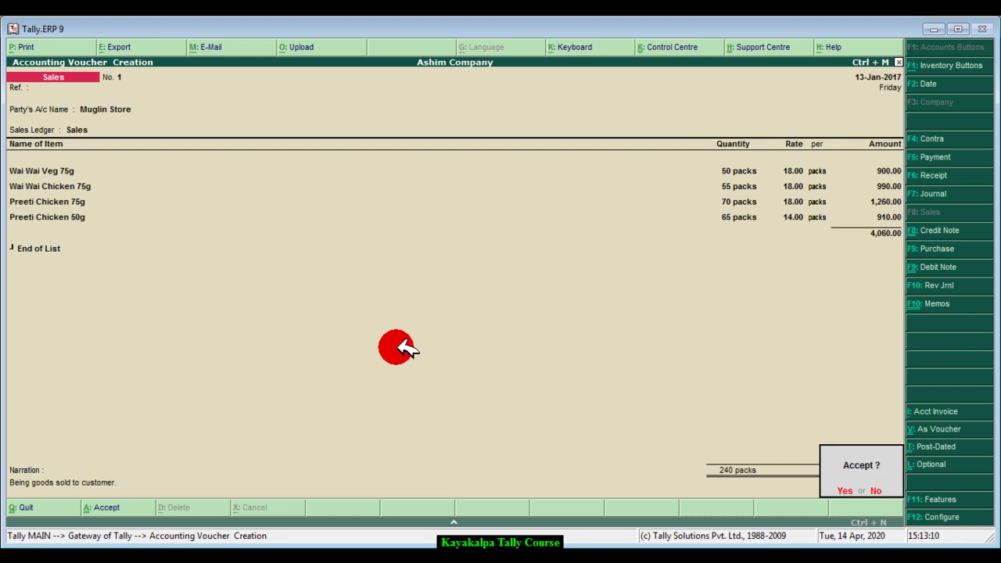
key(Return)
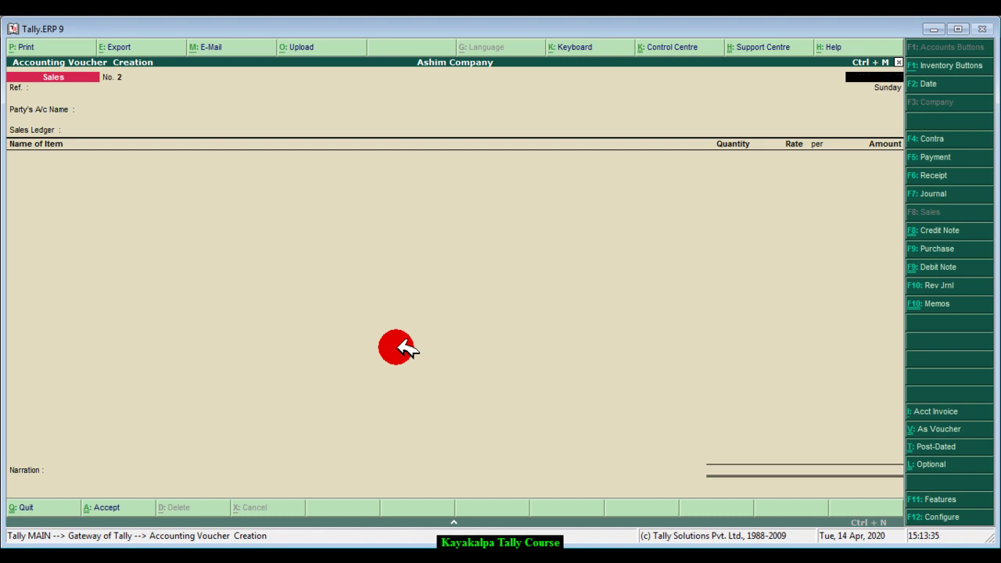
key(Escape)
key(y)
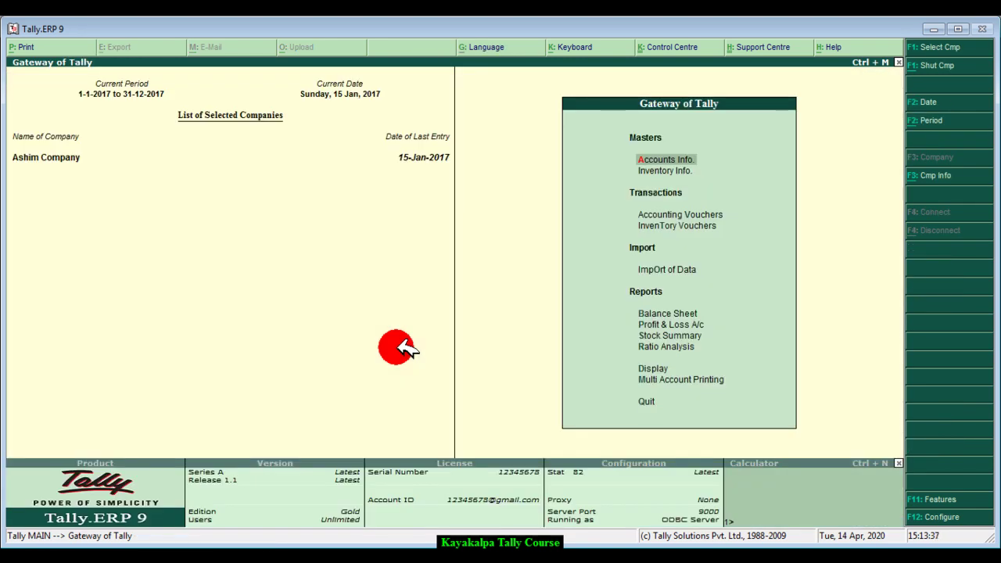
View the Stock Summary report to check the closing balance of the Noodles stock group, then close it.
key(Down)
key(Down)
key(Down)
key(Down)
key(Down)
key(Down)
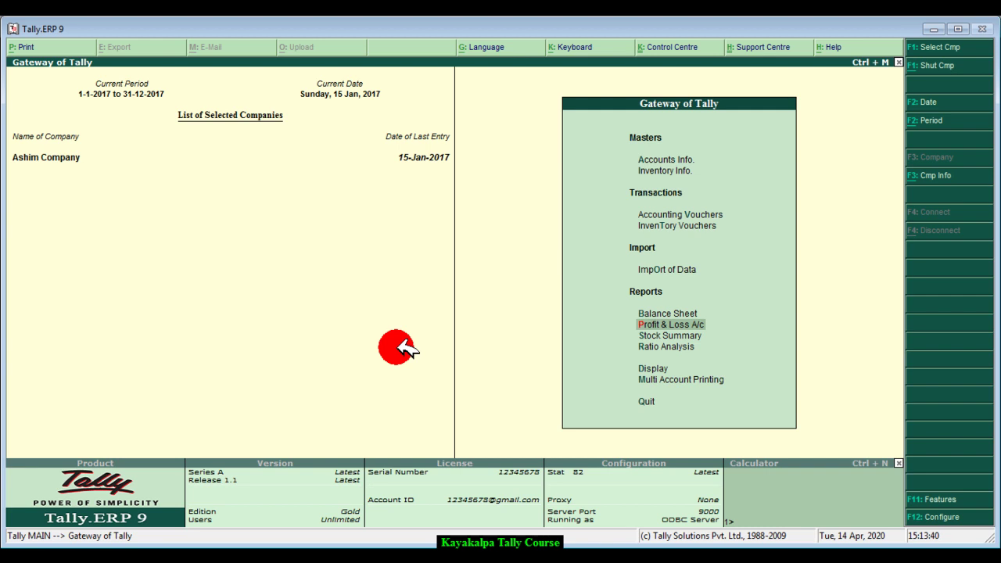
key(Down)
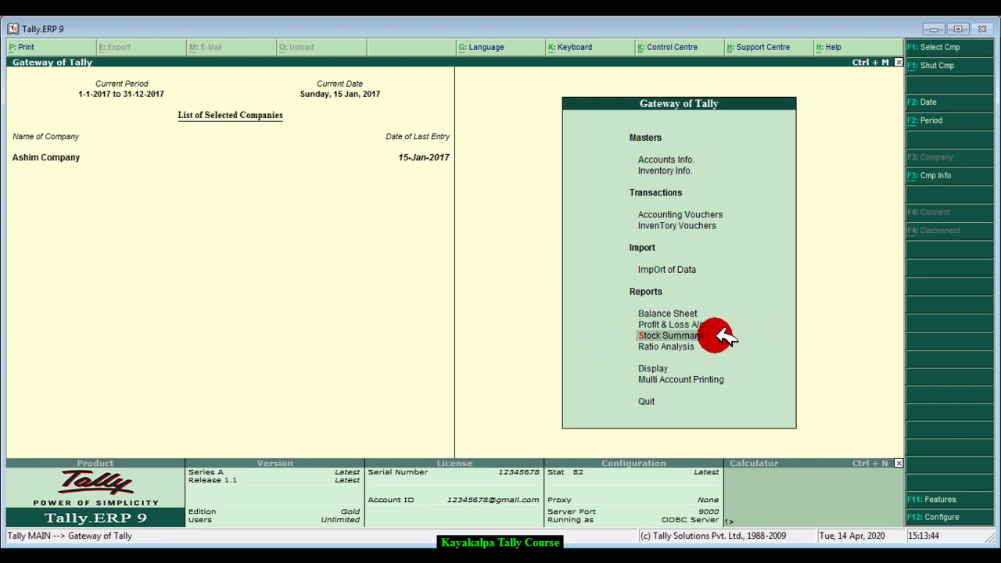
key(Return)
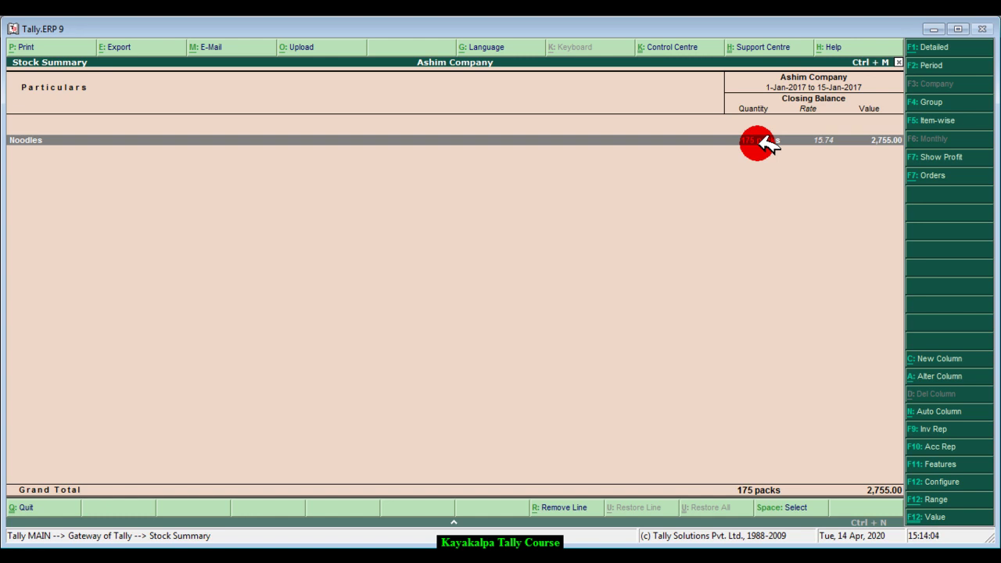
key(Escape)
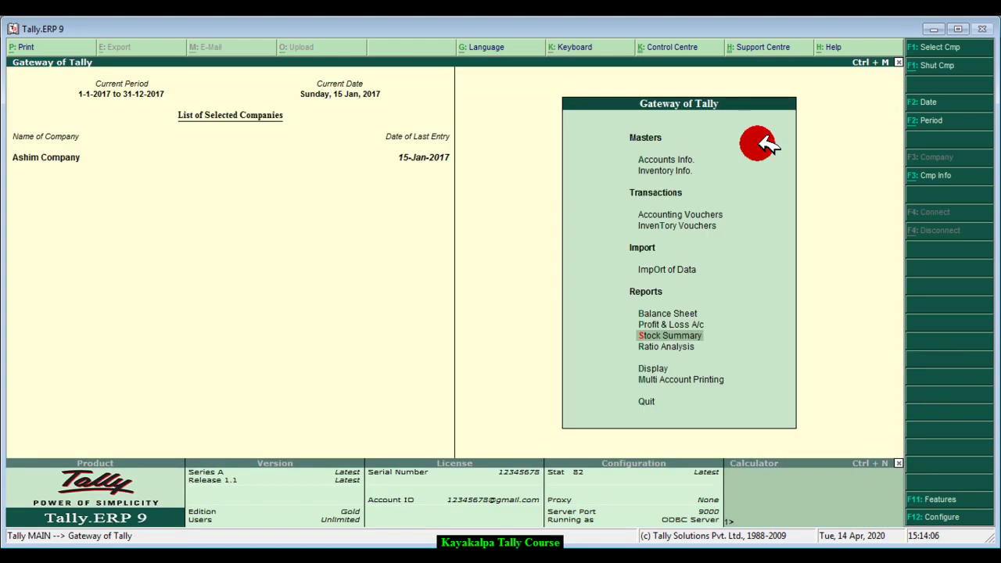
Display the Muglin Store ledger from the account books to check its vouchers, and close it.
key(Down)
key(Down)
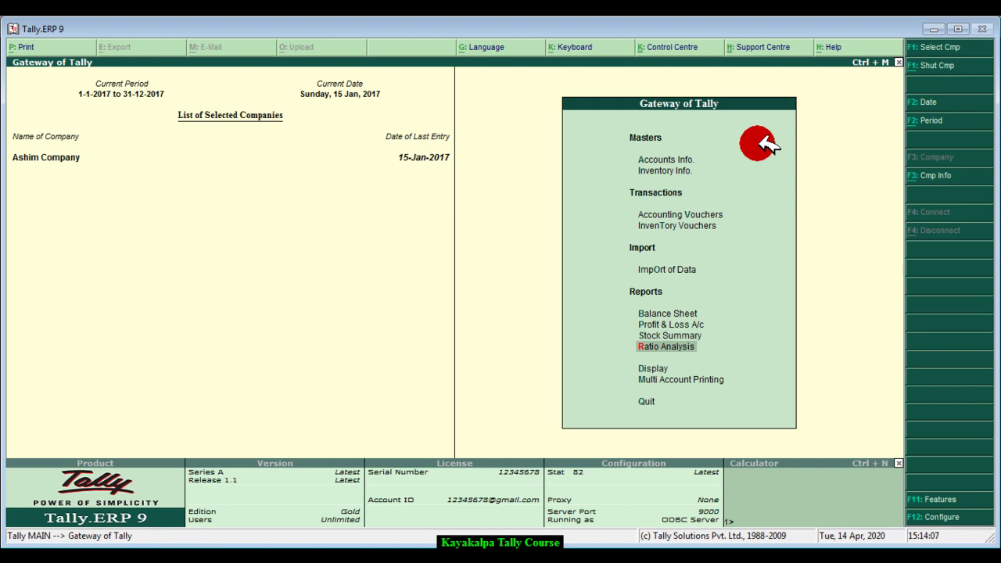
click(671, 366)
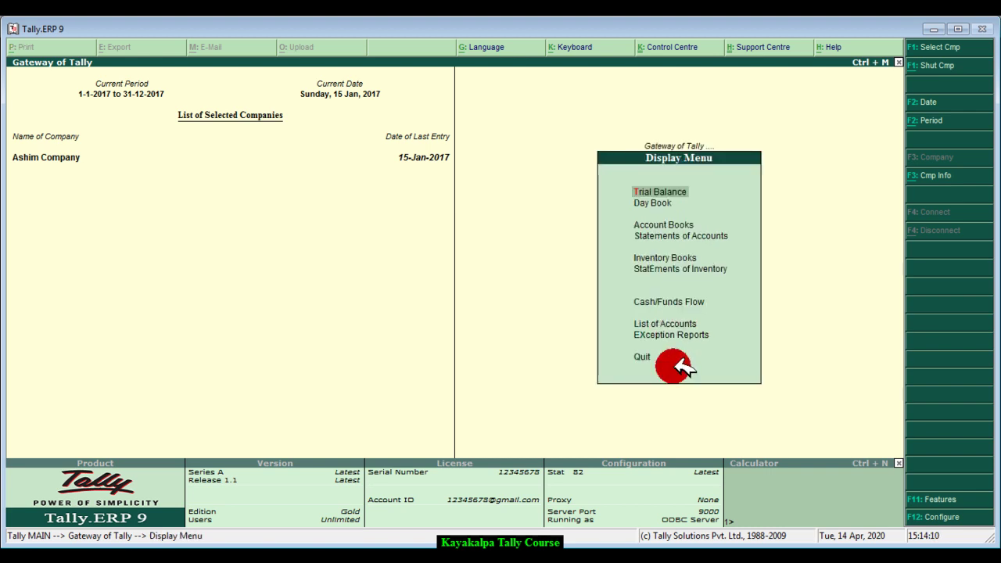
key(Down)
key(Down)
click(708, 226)
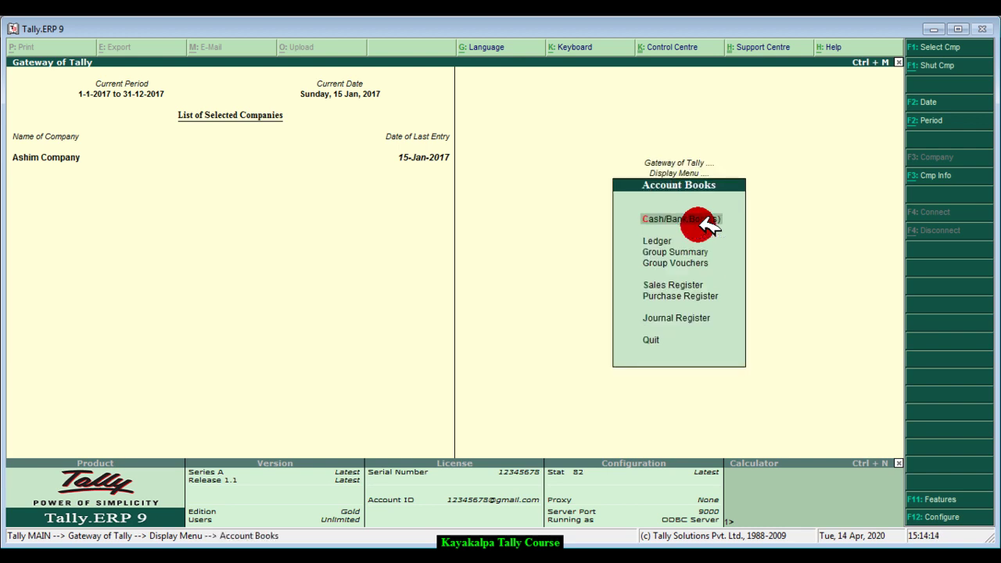
click(699, 241)
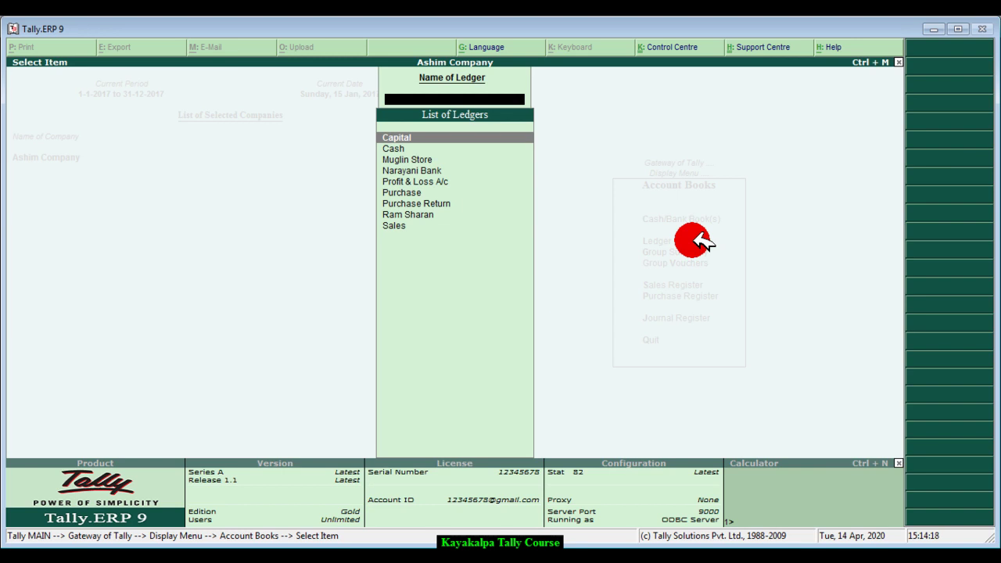
key(Down)
key(Down)
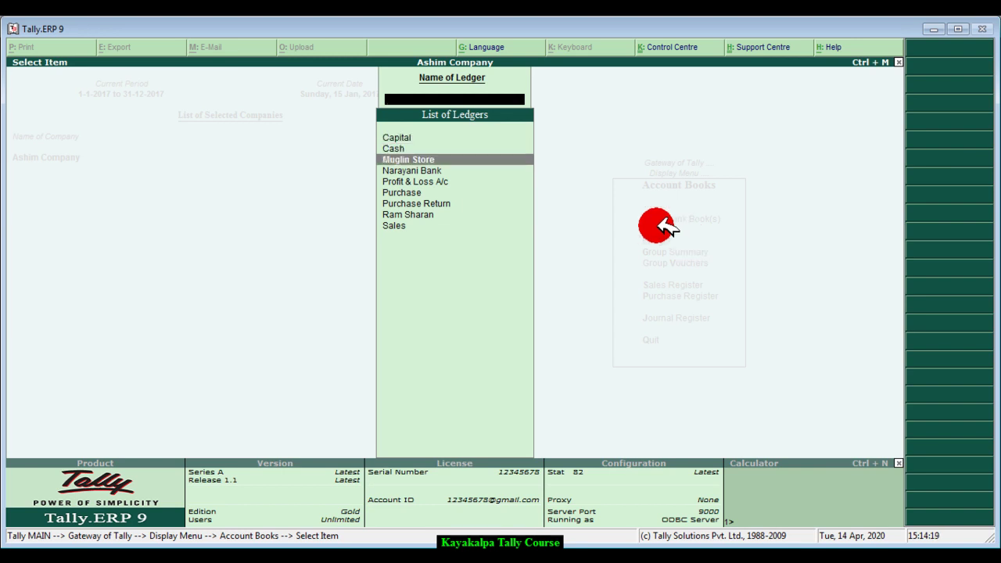
click(478, 160)
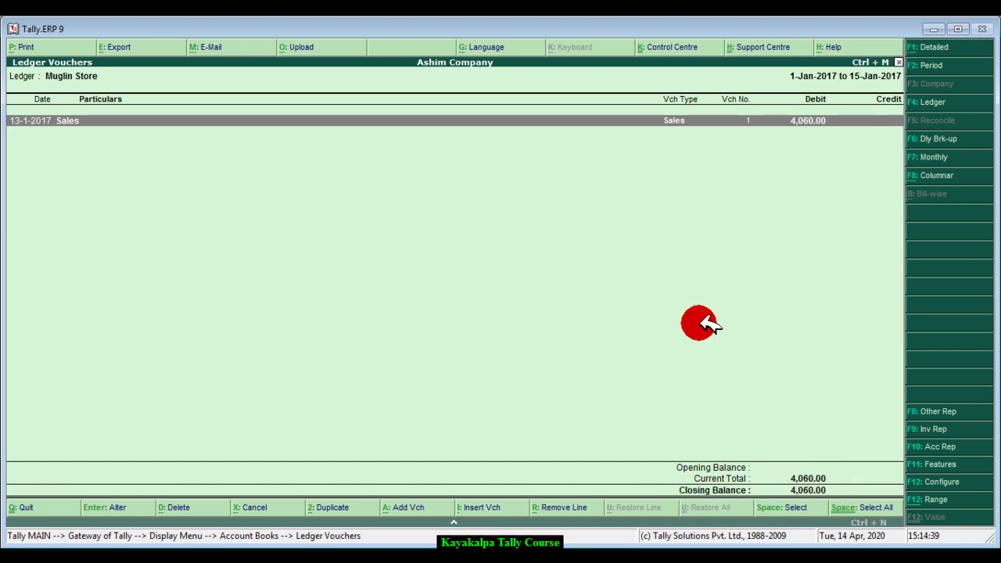
key(Escape)
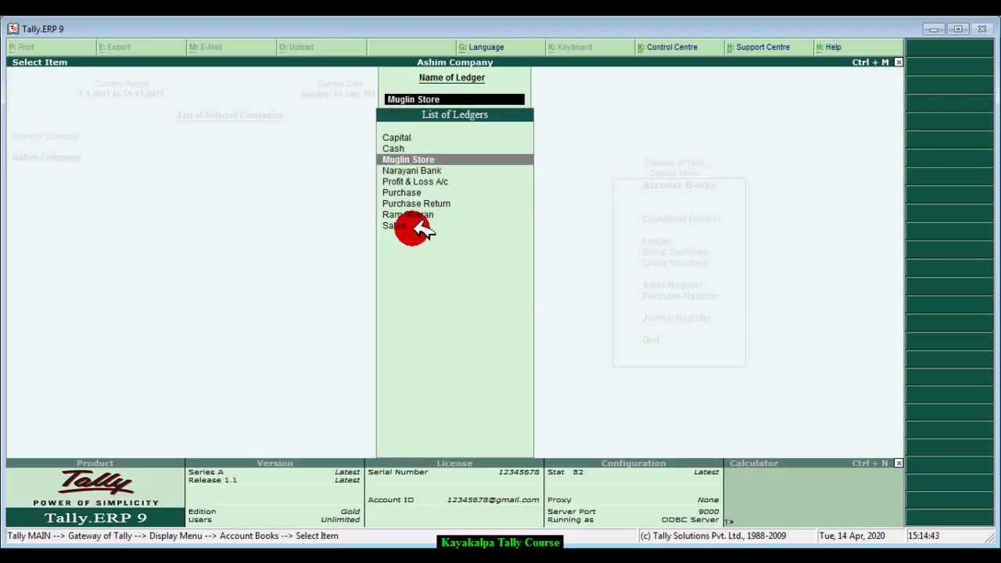
Display the Sales ledger to check the vouchers posted to it.
key(Down)
key(Down)
key(Down)
key(Down)
key(Down)
key(Down)
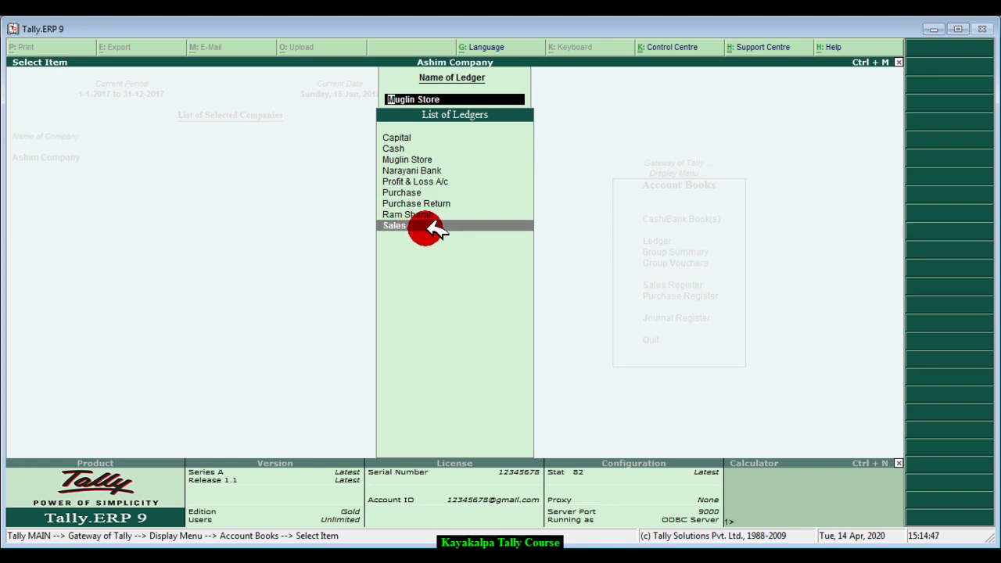
key(Return)
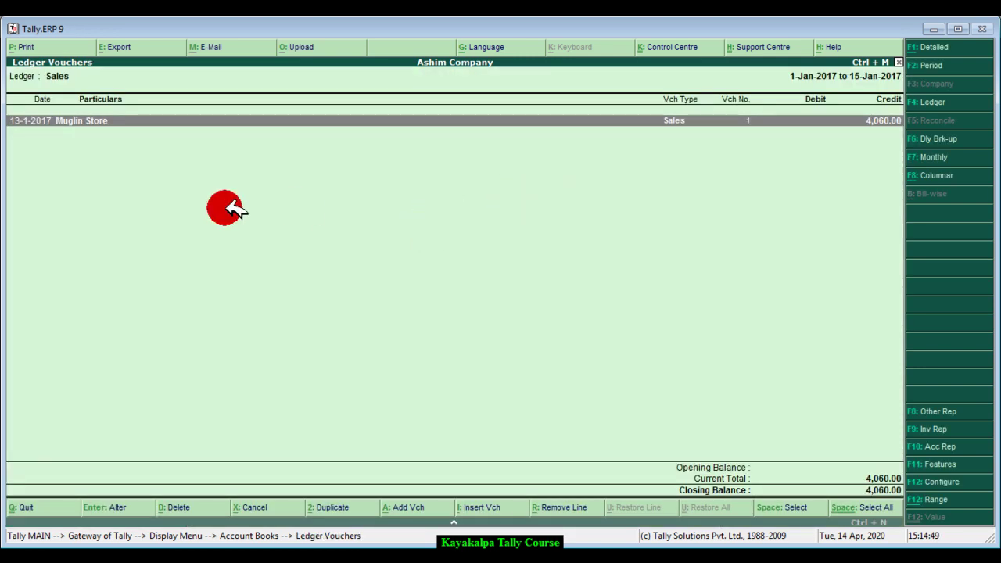